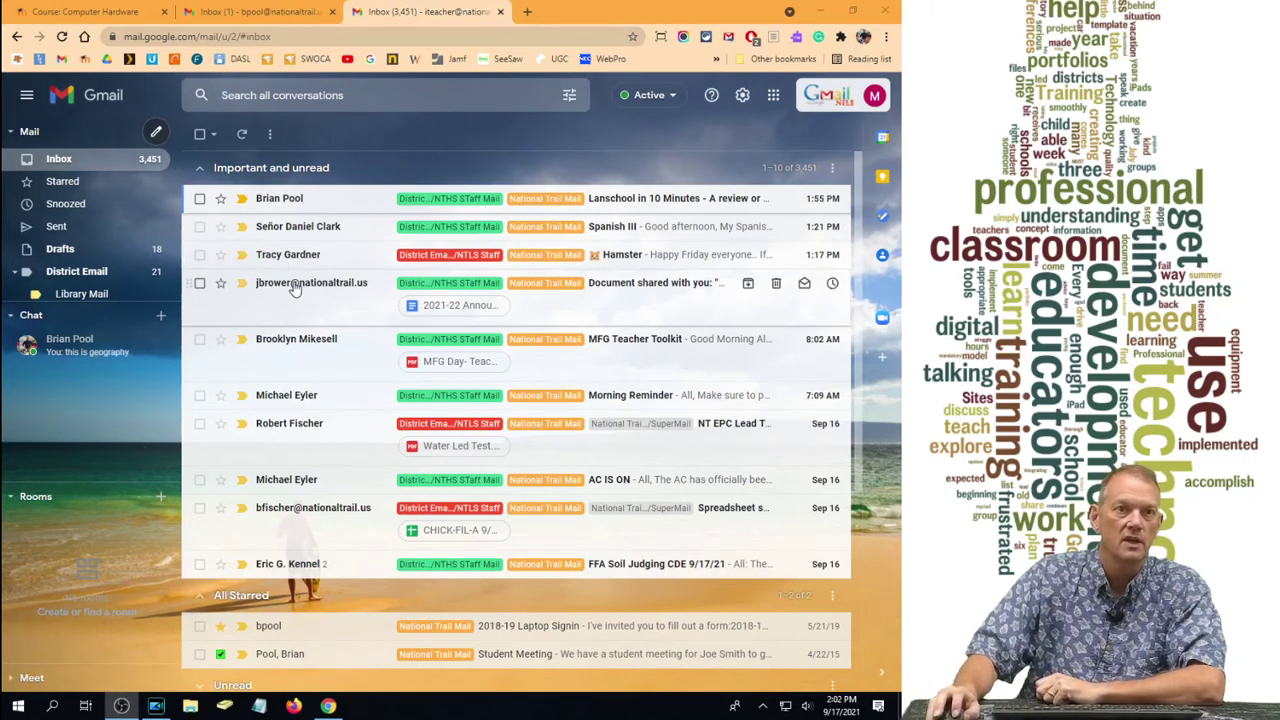
Open the shared-document email about "2021-22 Announcements" and start a filter for messages like it.
{"action": "mouse_move", "coordinate": [296, 288]}
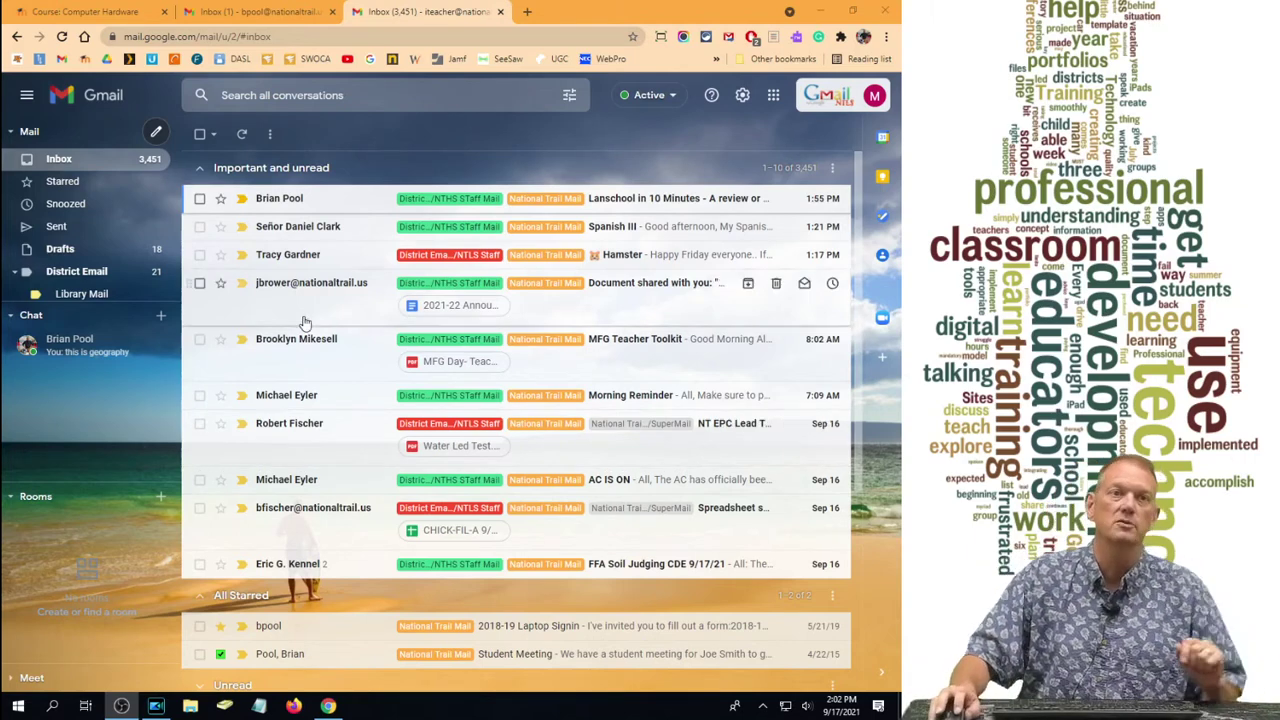
{"action": "left_click", "coordinate": [278, 292]}
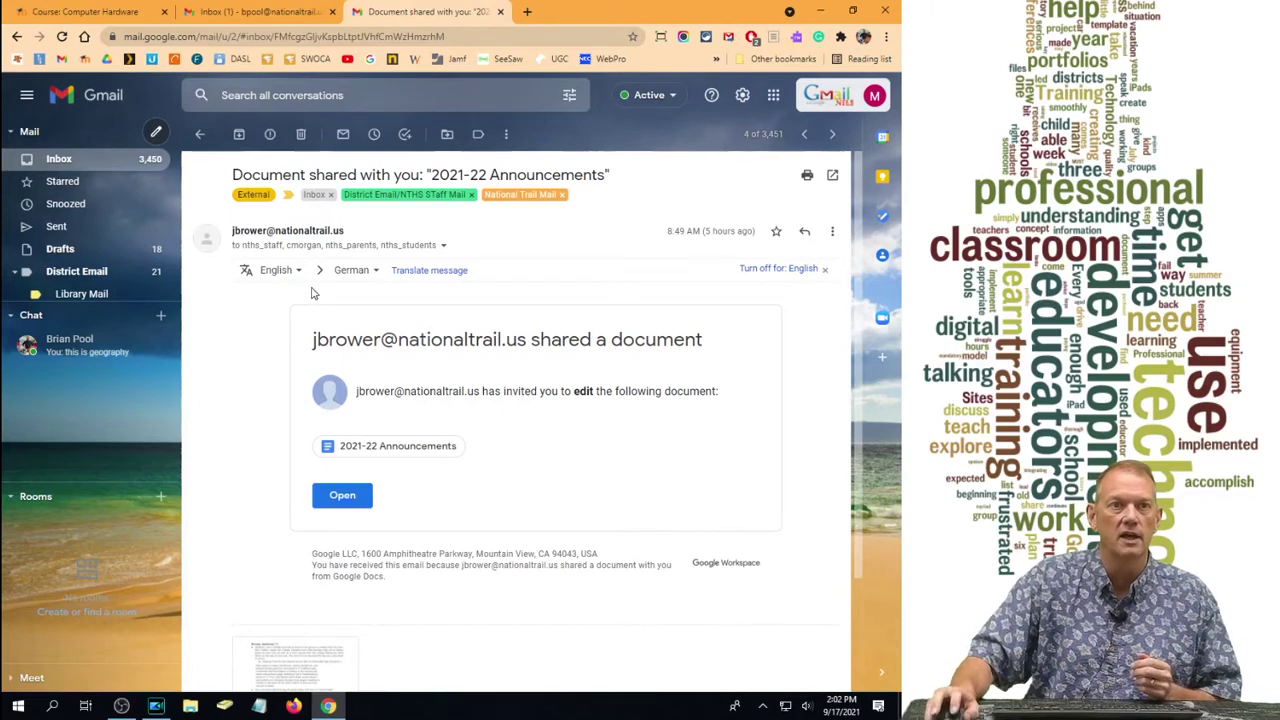
{"action": "left_click", "coordinate": [833, 234]}
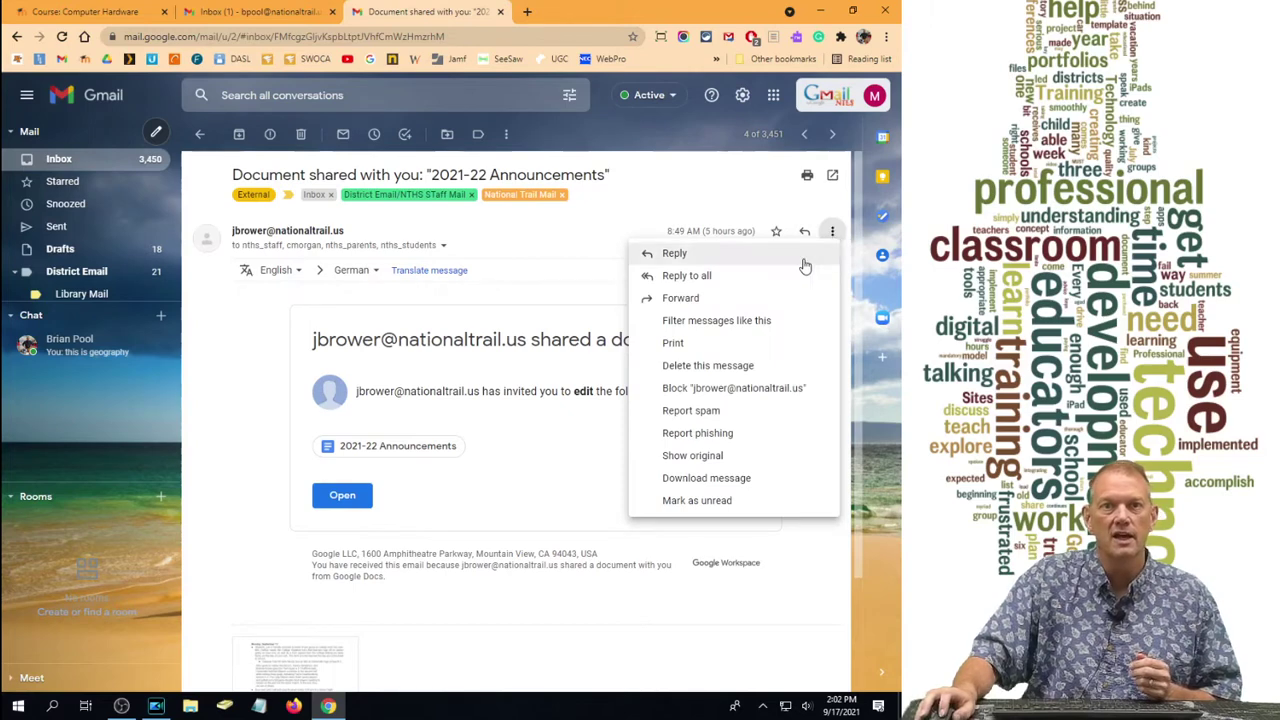
{"action": "left_click", "coordinate": [678, 328]}
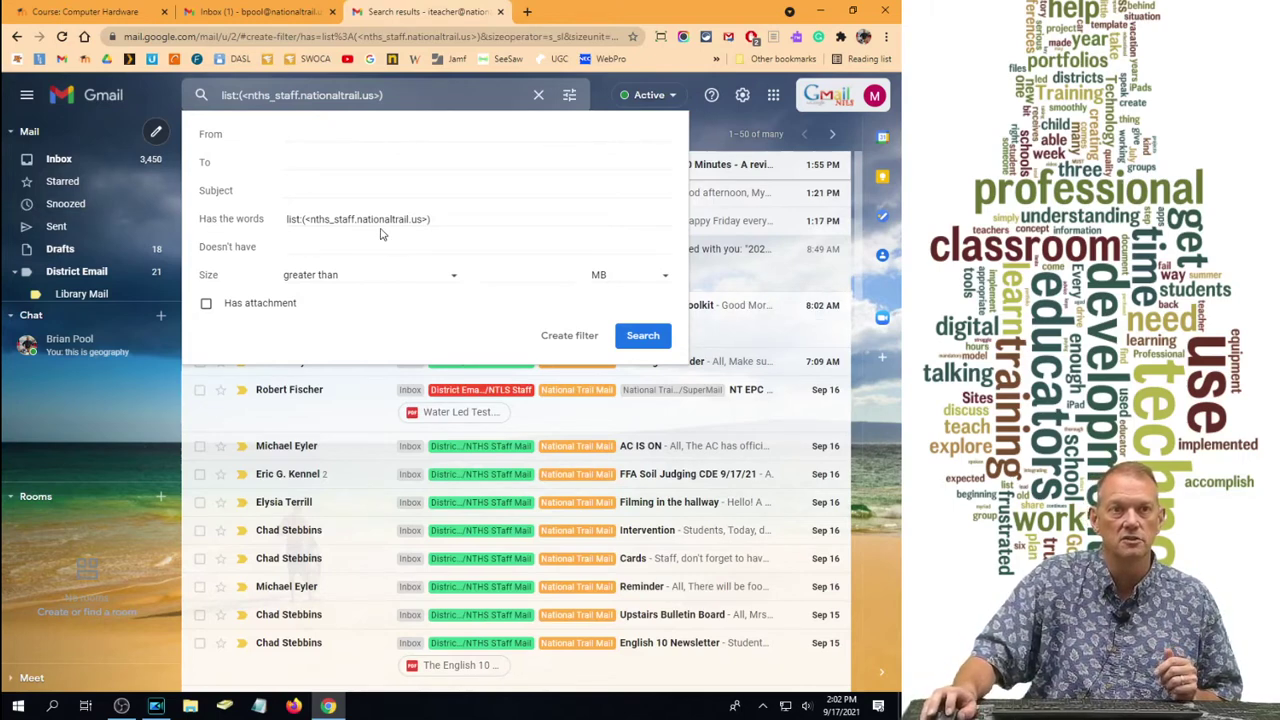
Replace the mailing-list criterion with the sender's email address in the From criterion and continue to the filter actions.
{"action": "left_click_drag", "start_coordinate": [441, 224], "coordinate": [253, 208]}
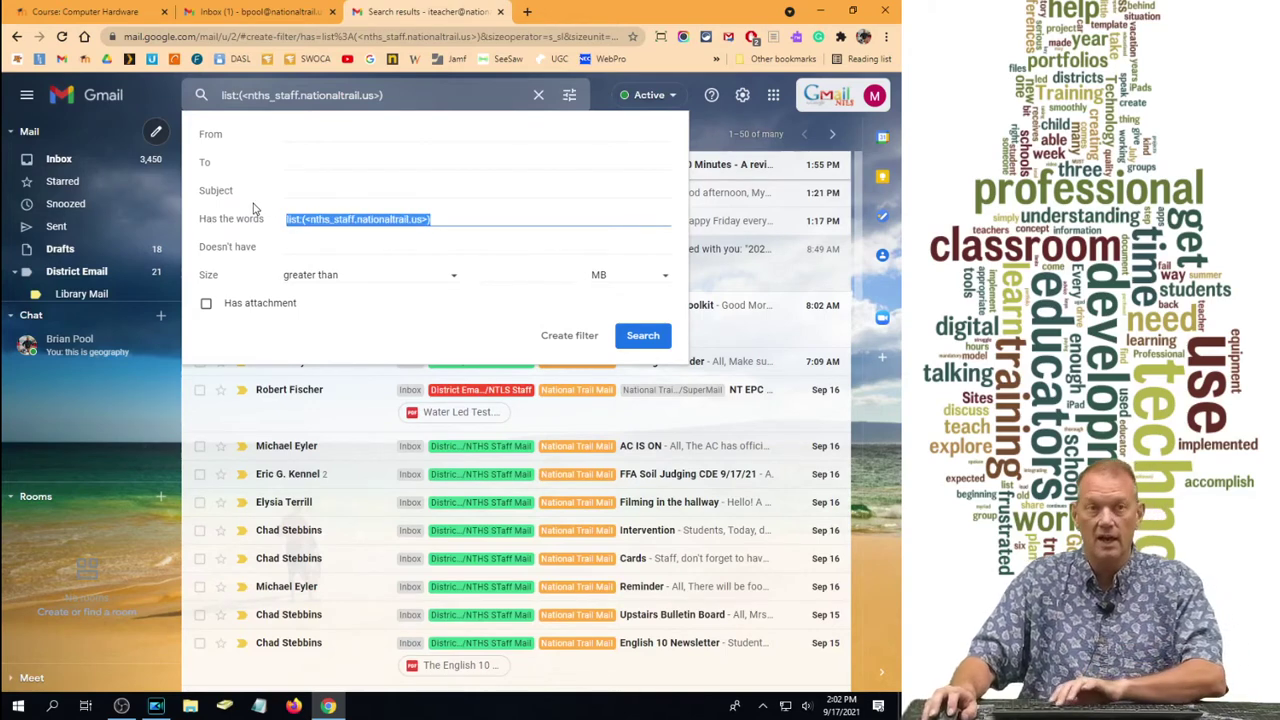
{"action": "key", "text": "BackSpace"}
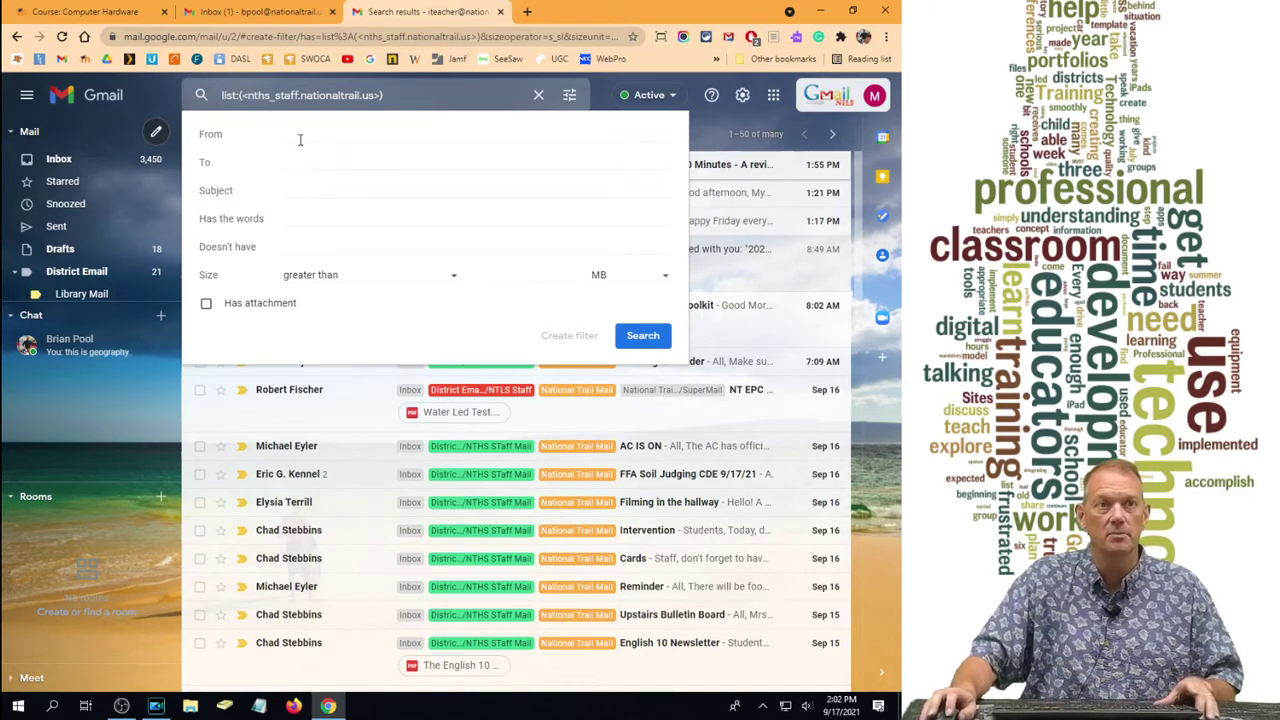
{"action": "left_click", "coordinate": [300, 140]}
{"action": "type", "text": "j"}
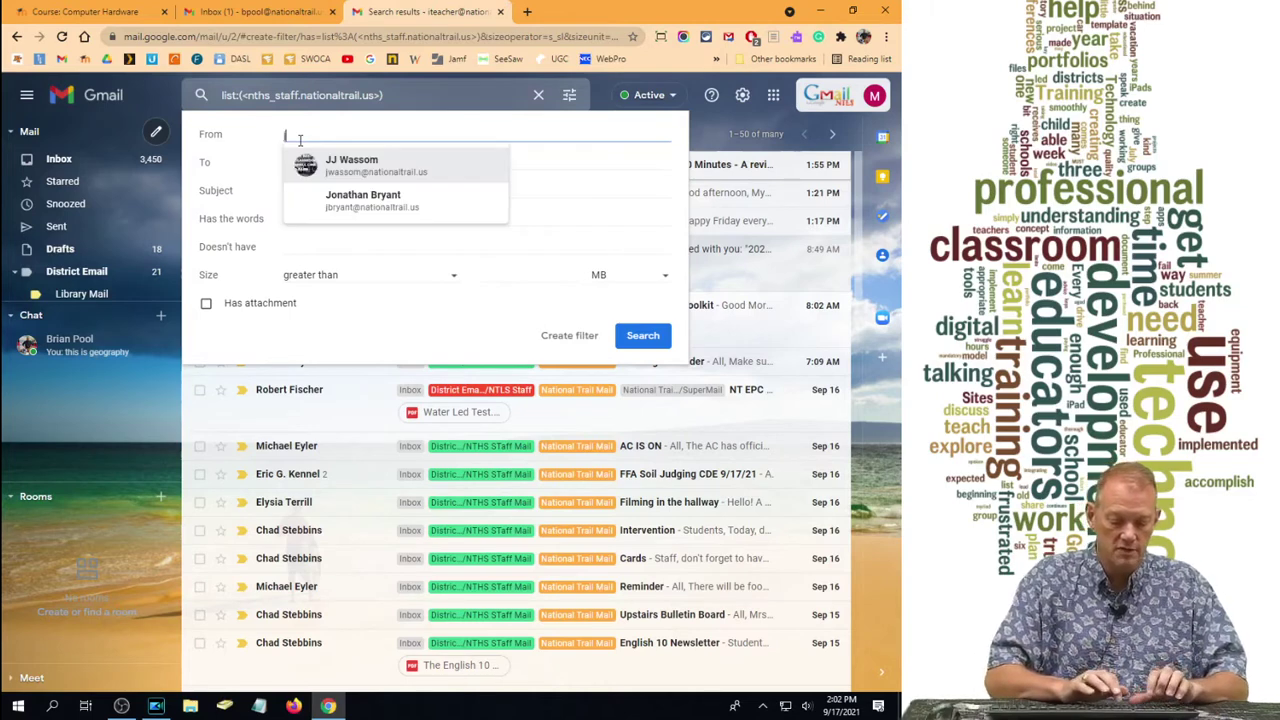
{"action": "type", "text": "browser"}
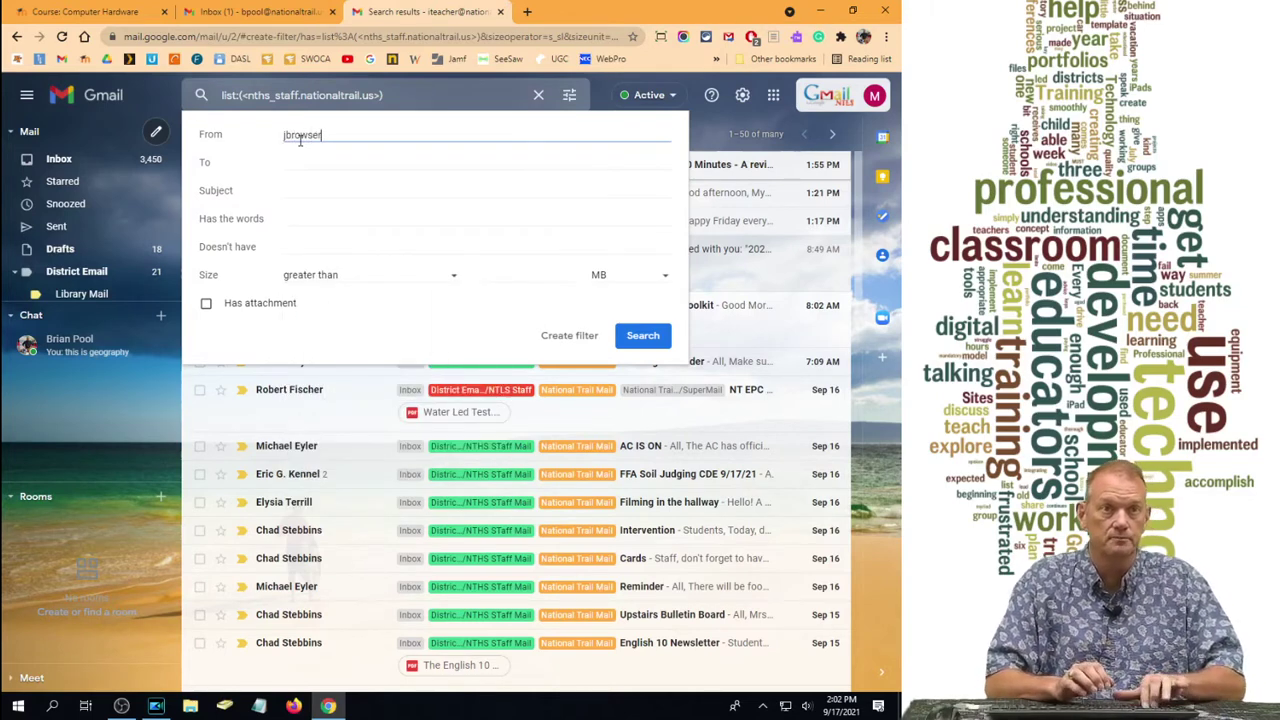
{"action": "key", "text": "BackSpace"}
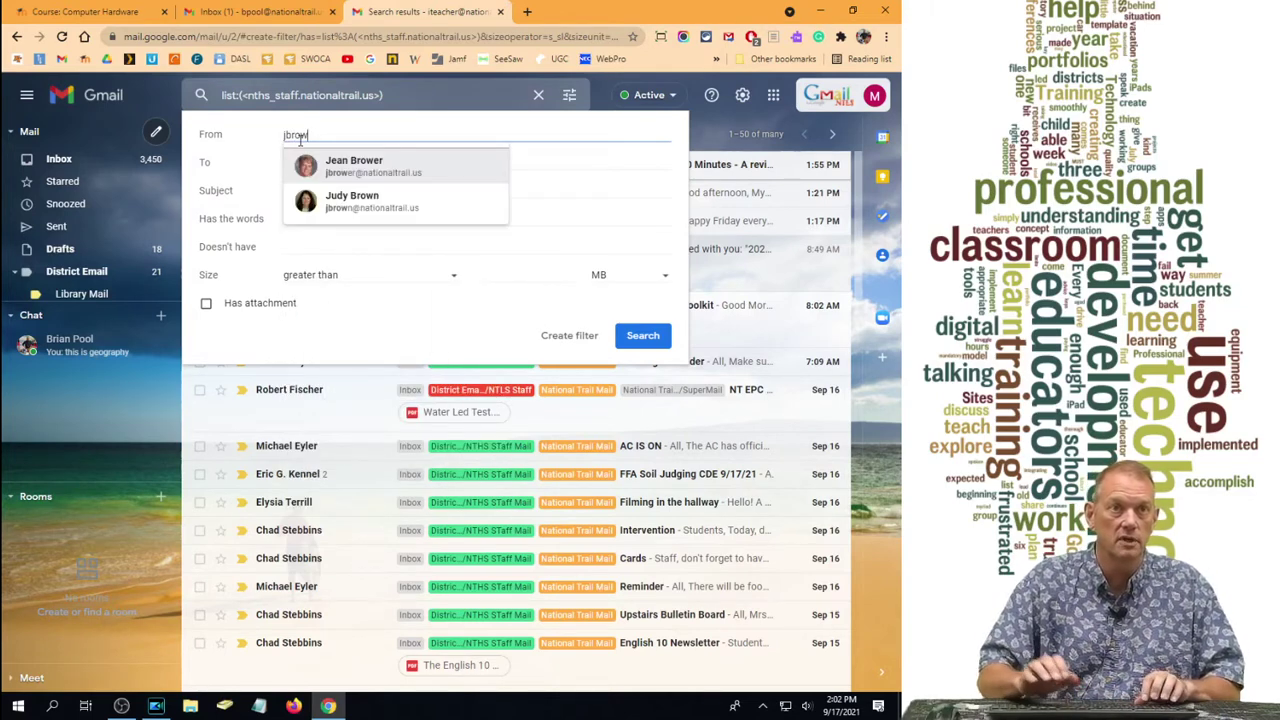
{"action": "left_click", "coordinate": [370, 175]}
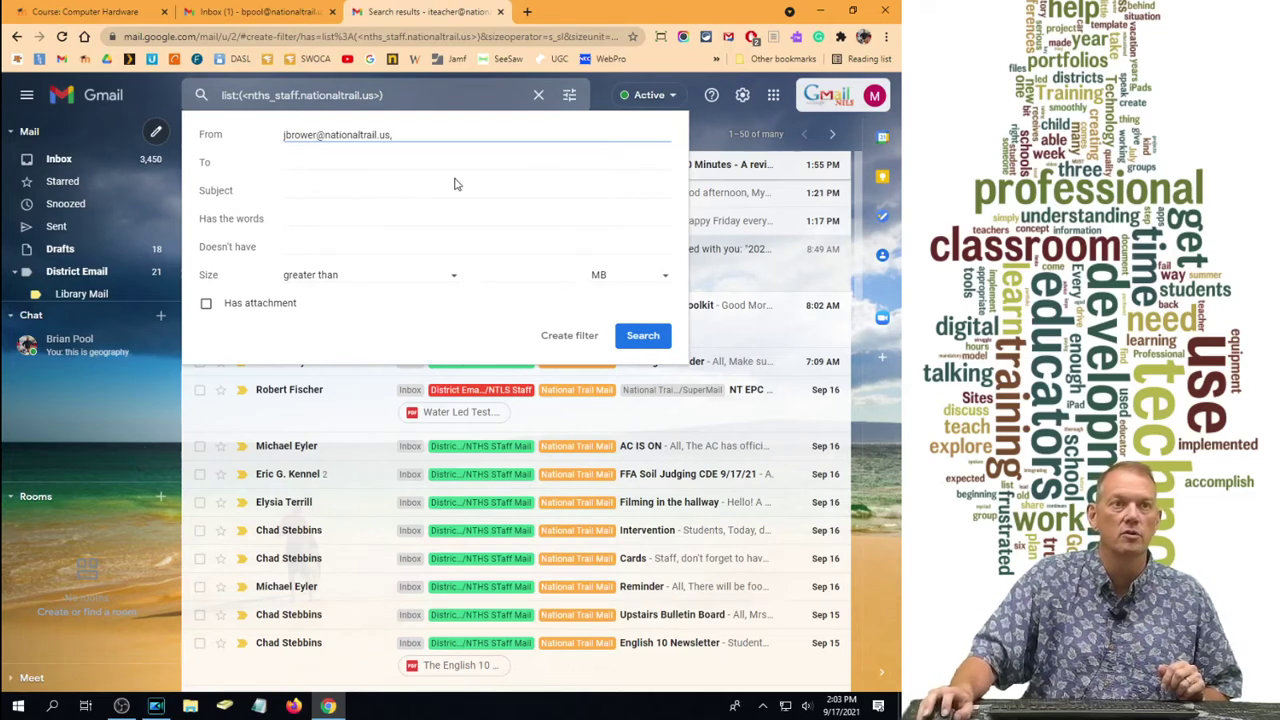
{"action": "type", "text": ","}
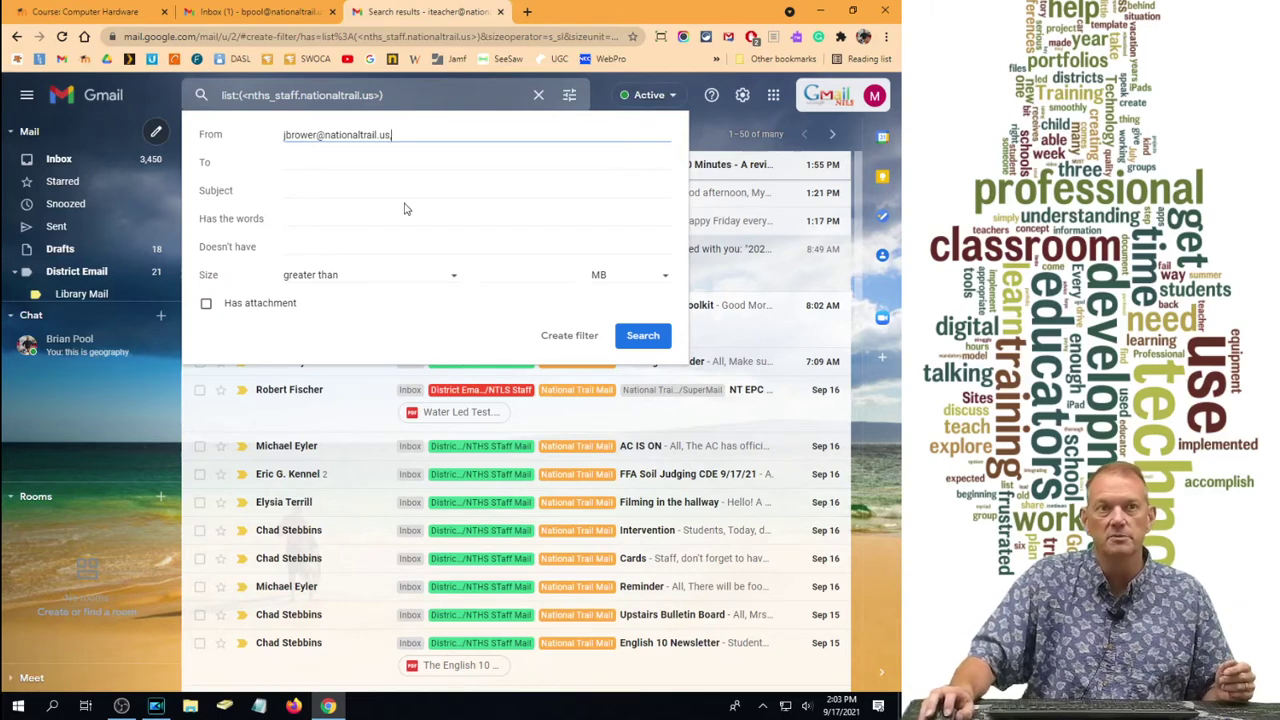
{"action": "key", "text": "BackSpace"}
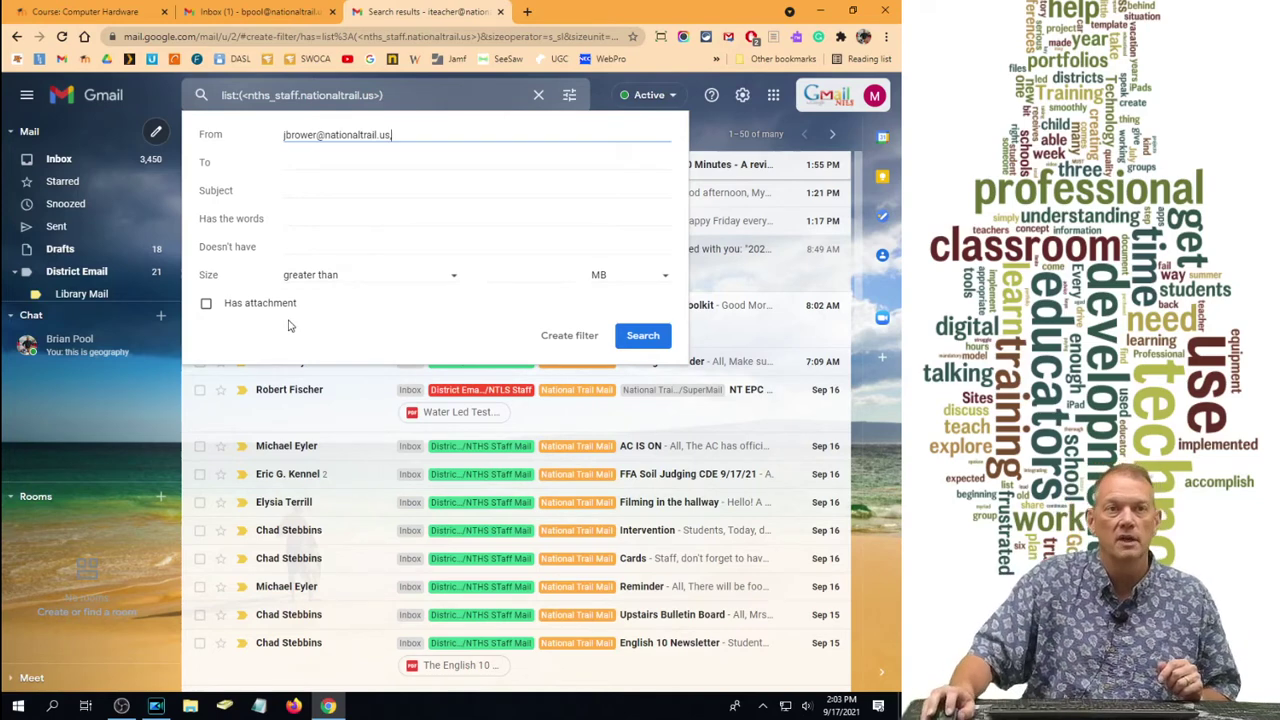
{"action": "left_click", "coordinate": [568, 345]}
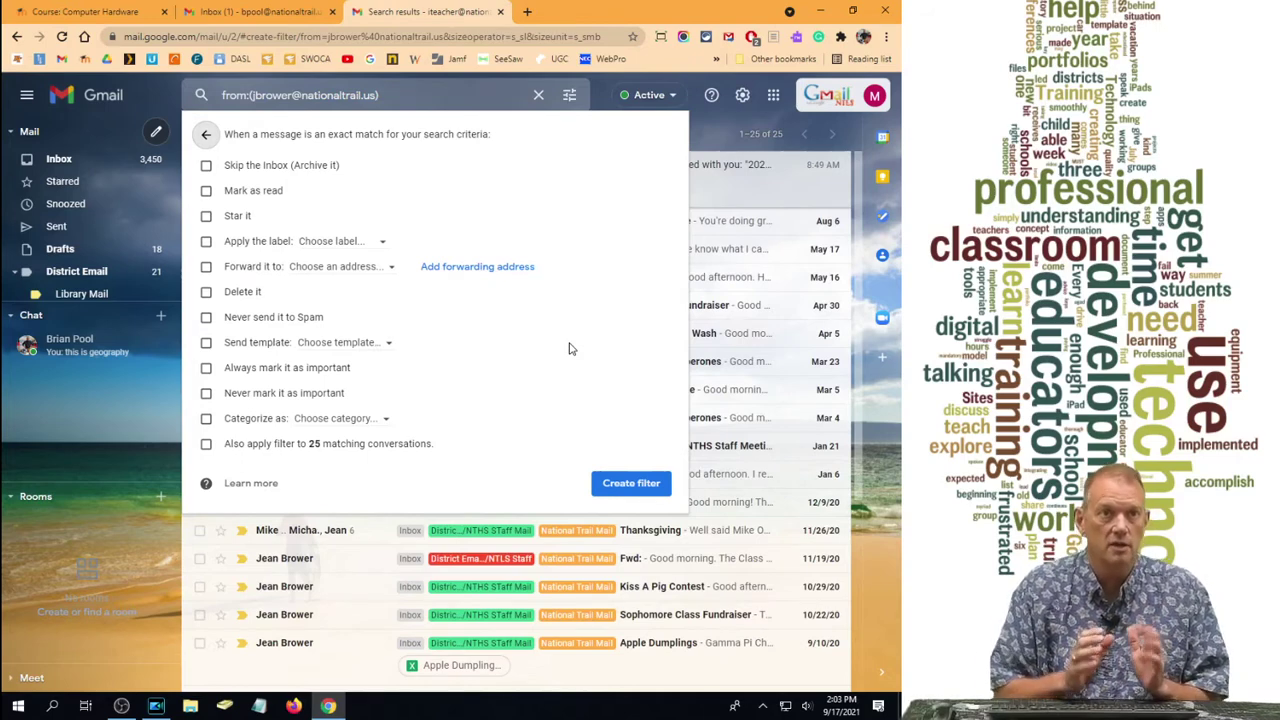
Enable applying a label and name a new one "Important Stuff from" followed by the sender's first name.
{"action": "left_click", "coordinate": [205, 242]}
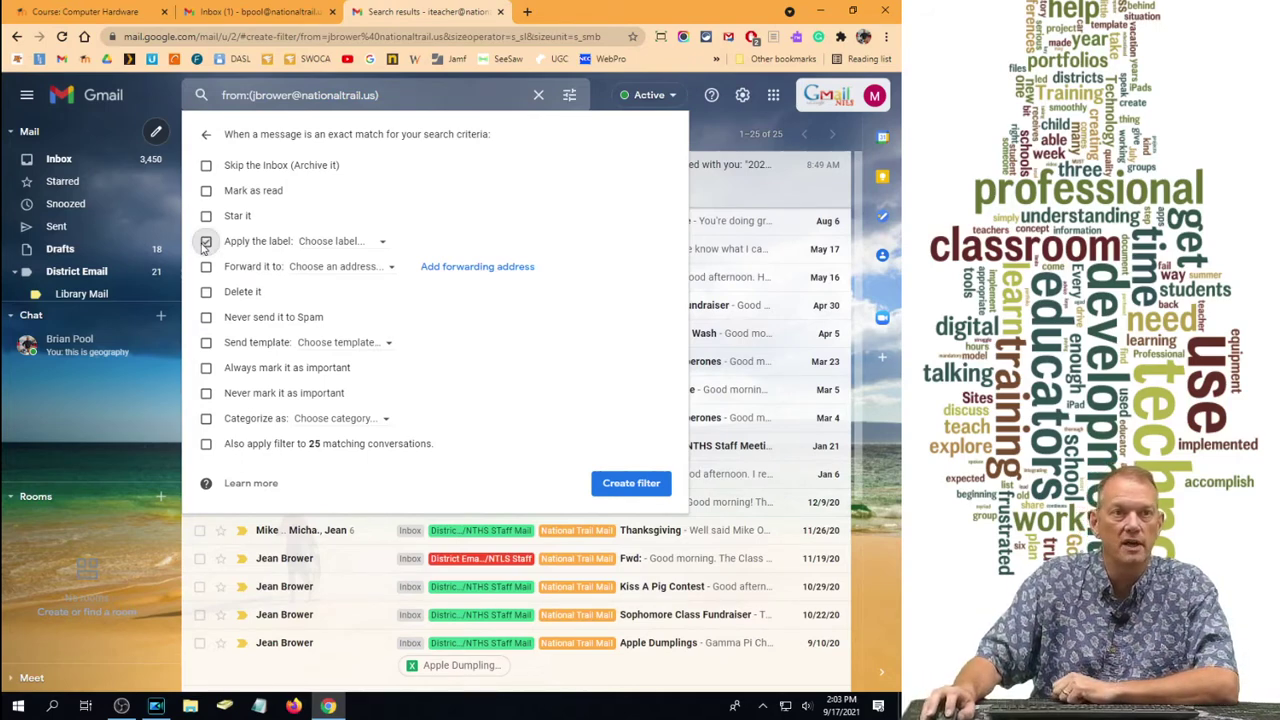
{"action": "left_click", "coordinate": [344, 244]}
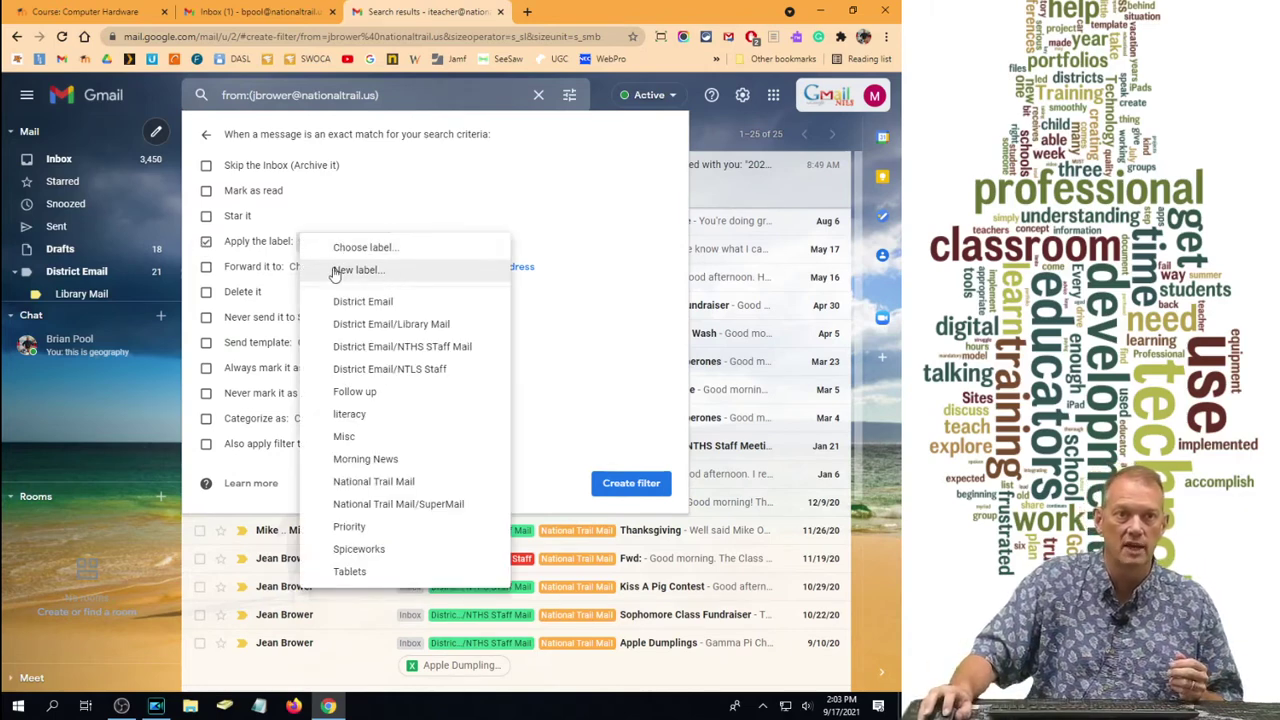
{"action": "left_click", "coordinate": [373, 270]}
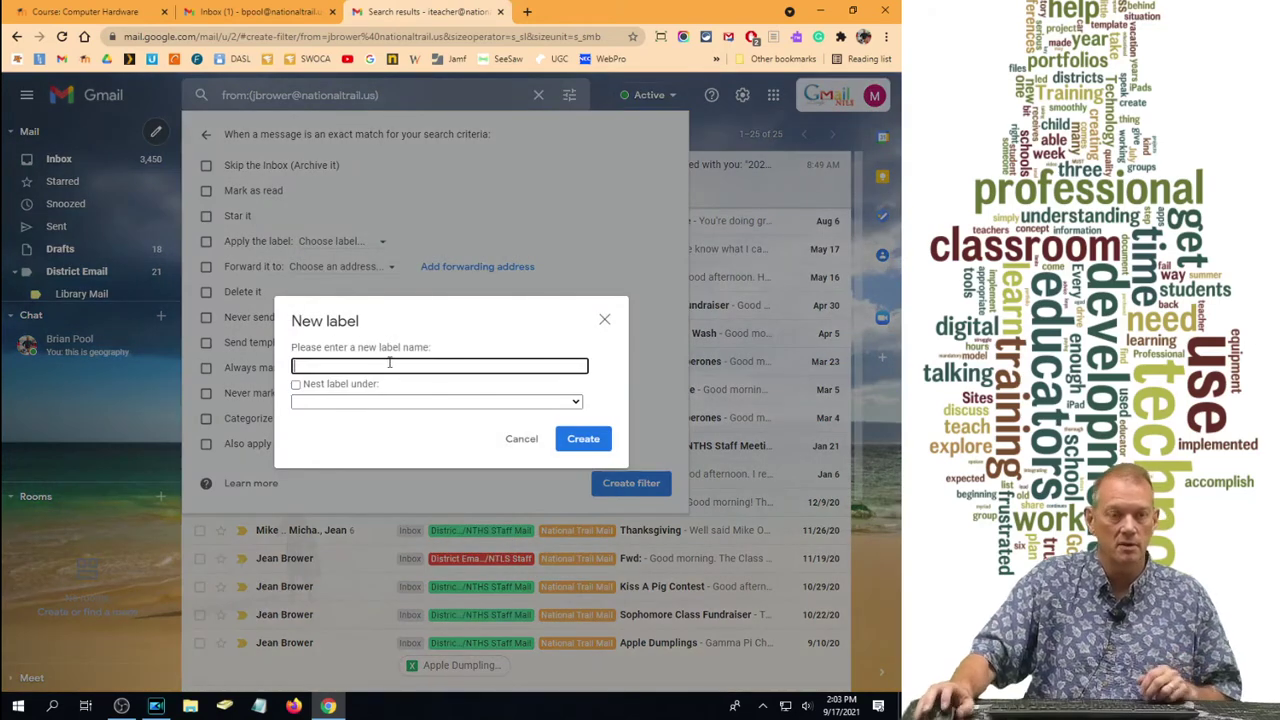
{"action": "type", "text": "Importan"}
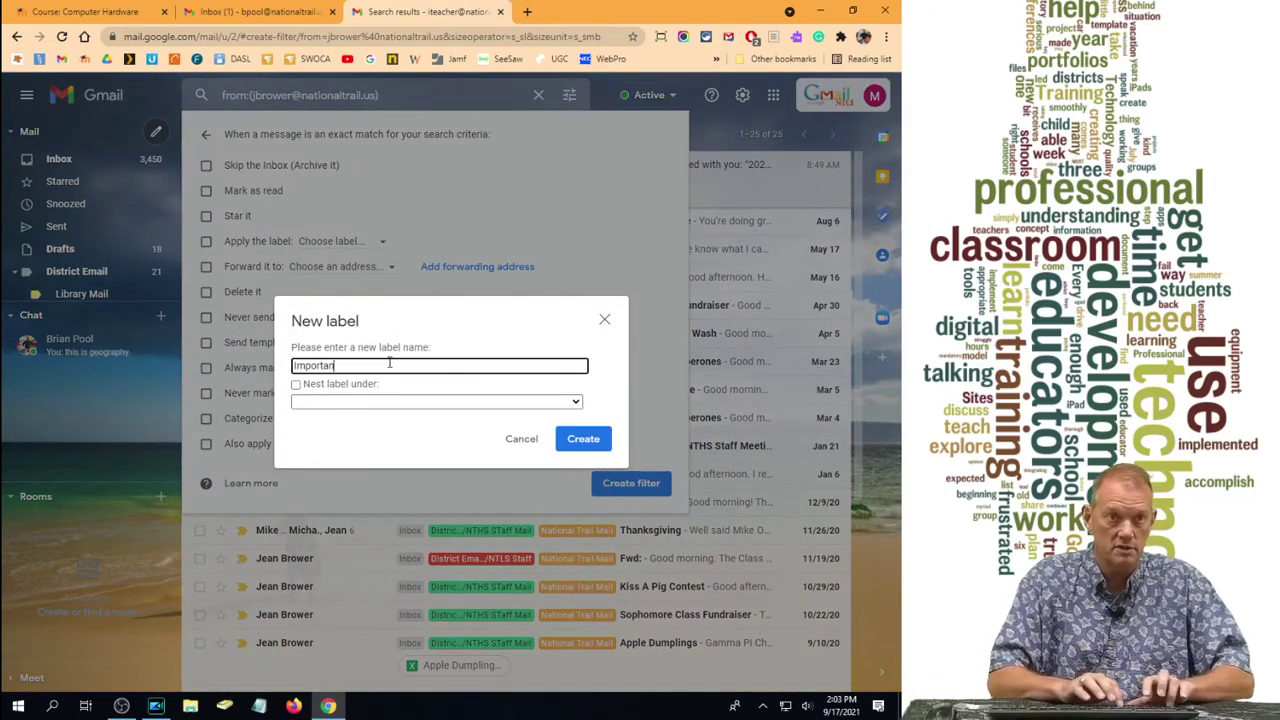
{"action": "type", "text": "t Stuff from "}
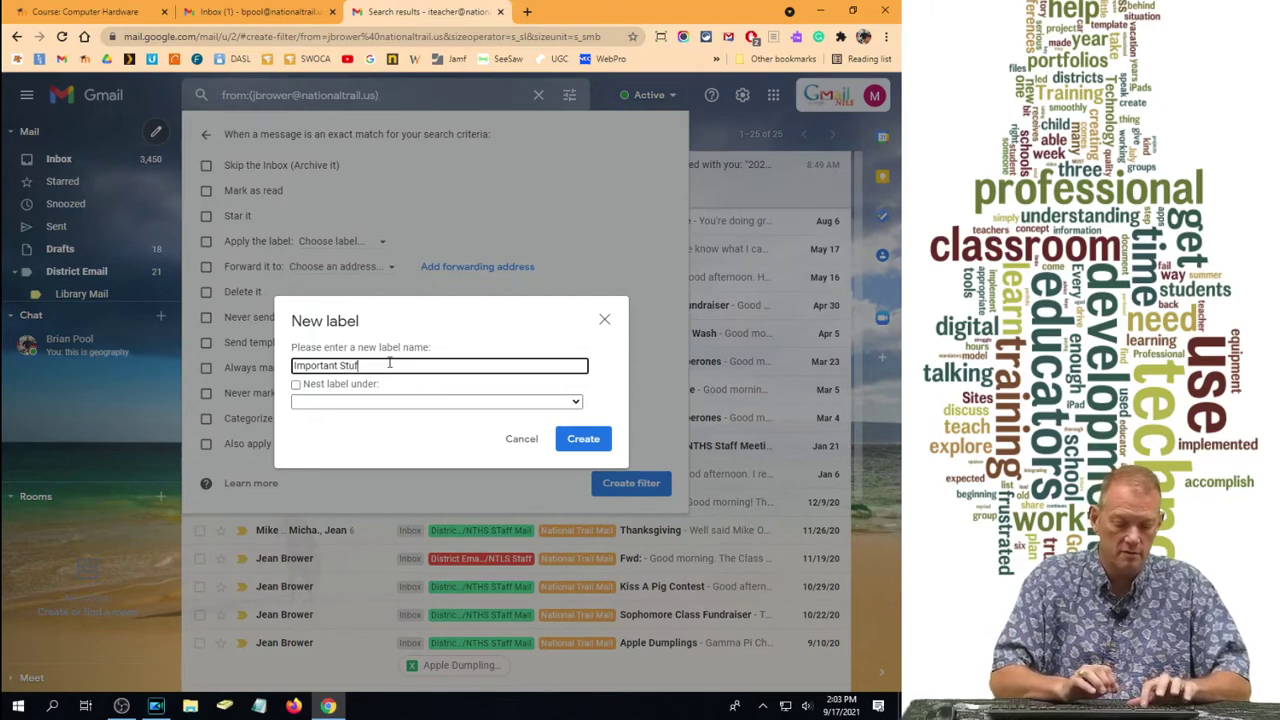
{"action": "type", "text": "Jean"}
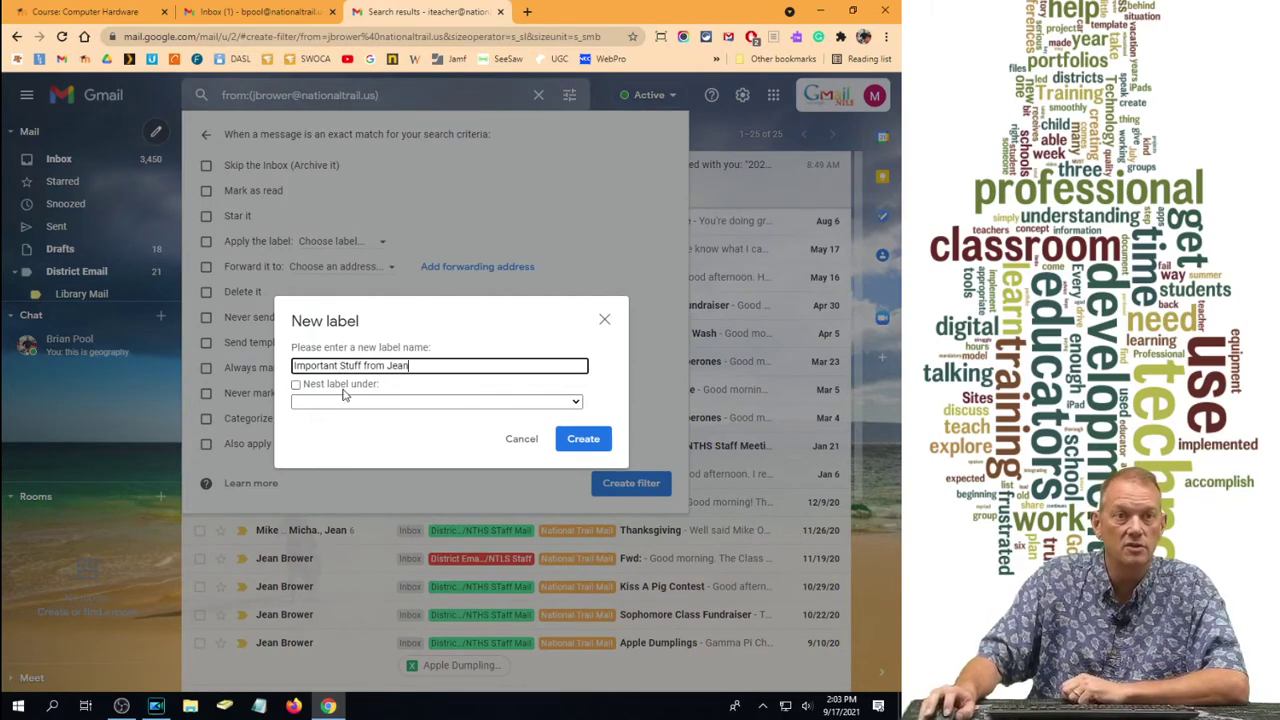
Try nesting the new label under National Trail Mail, and turn the nesting off again.
{"action": "left_click", "coordinate": [296, 386]}
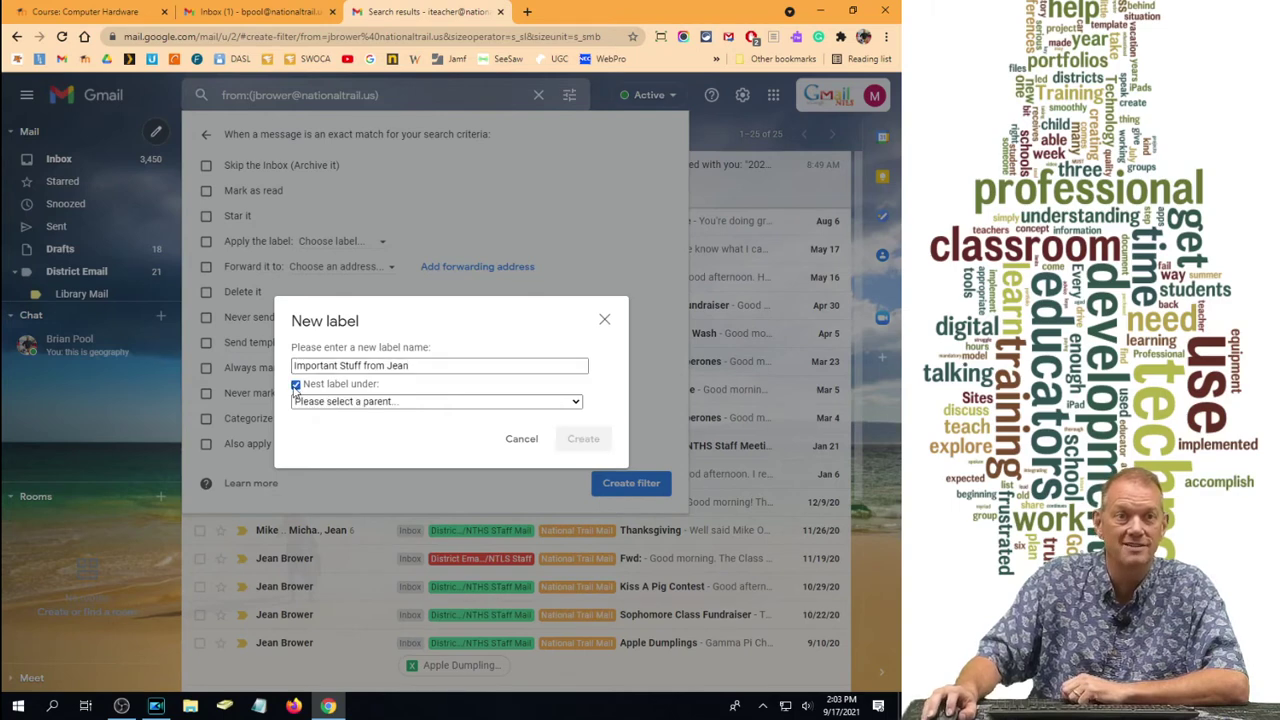
{"action": "left_click", "coordinate": [328, 401]}
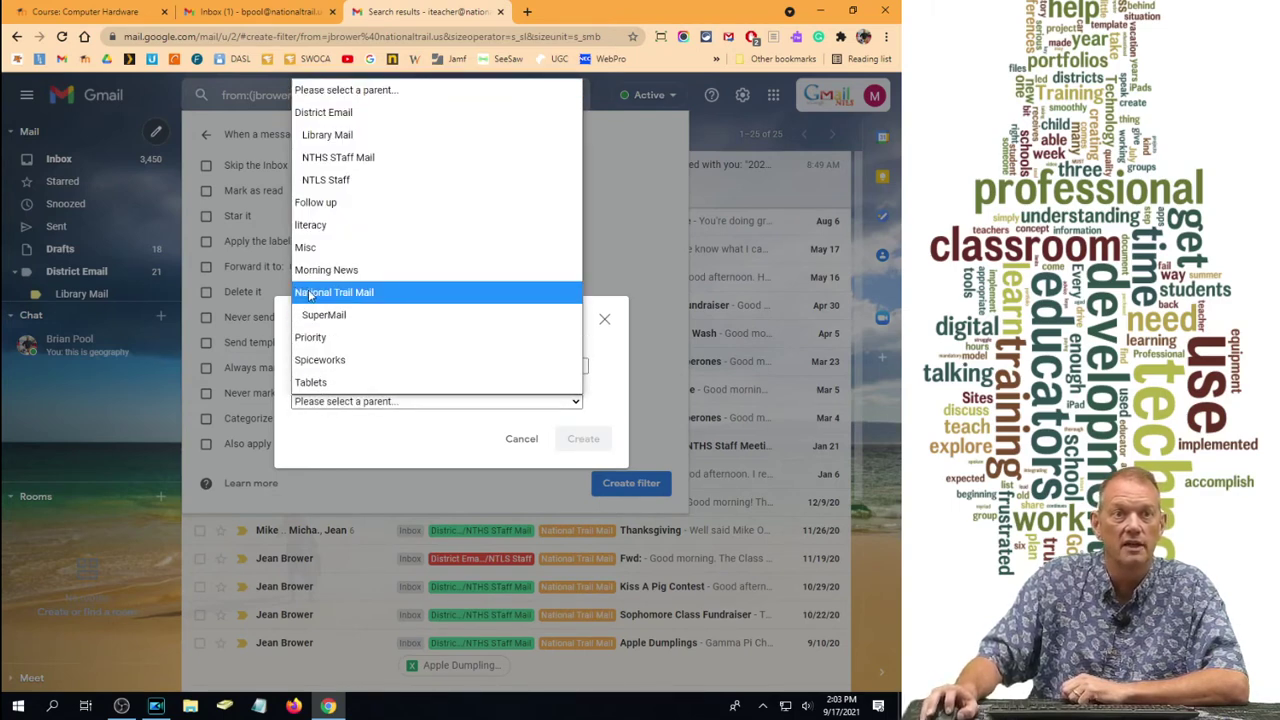
{"action": "left_click", "coordinate": [392, 298]}
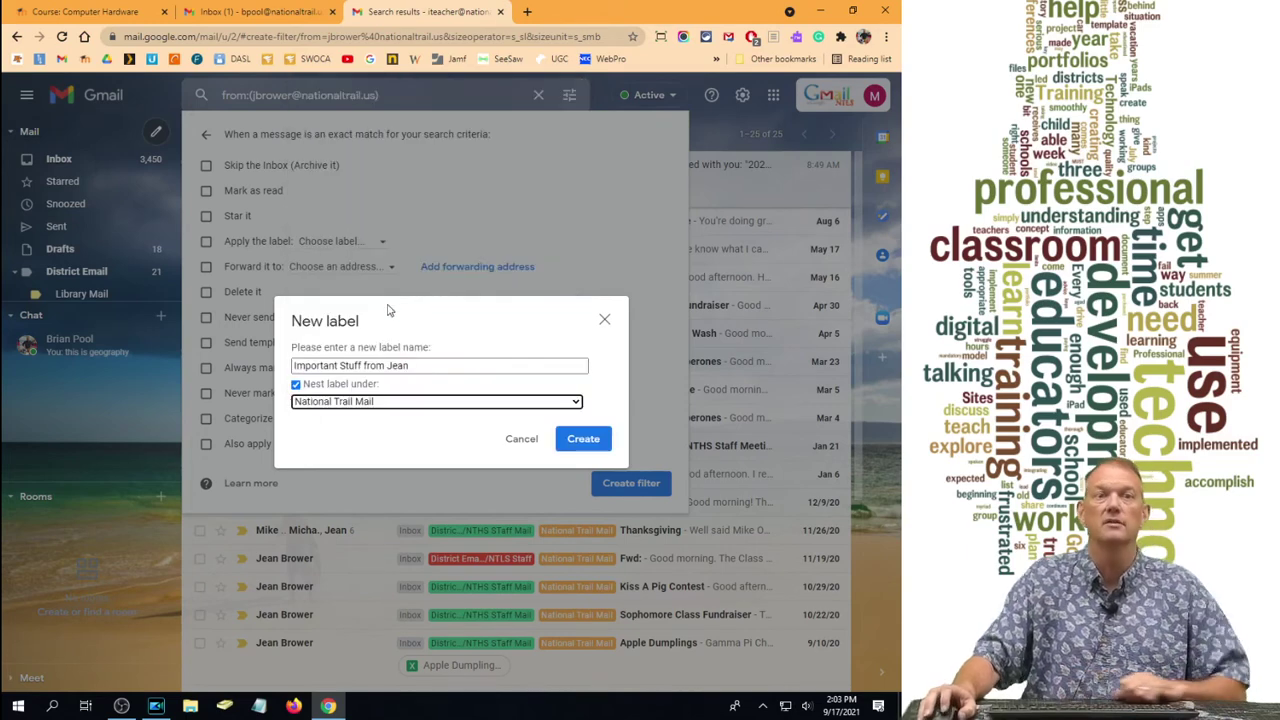
{"action": "left_click", "coordinate": [390, 410]}
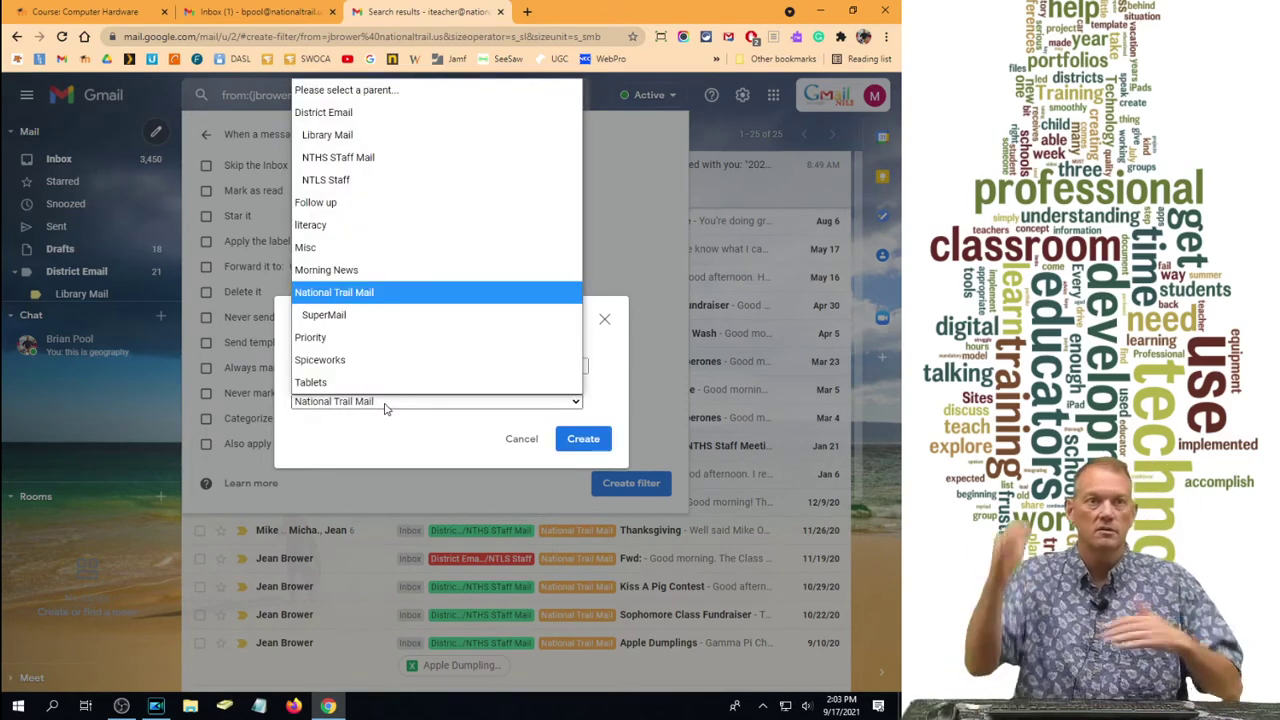
{"action": "left_click", "coordinate": [386, 406]}
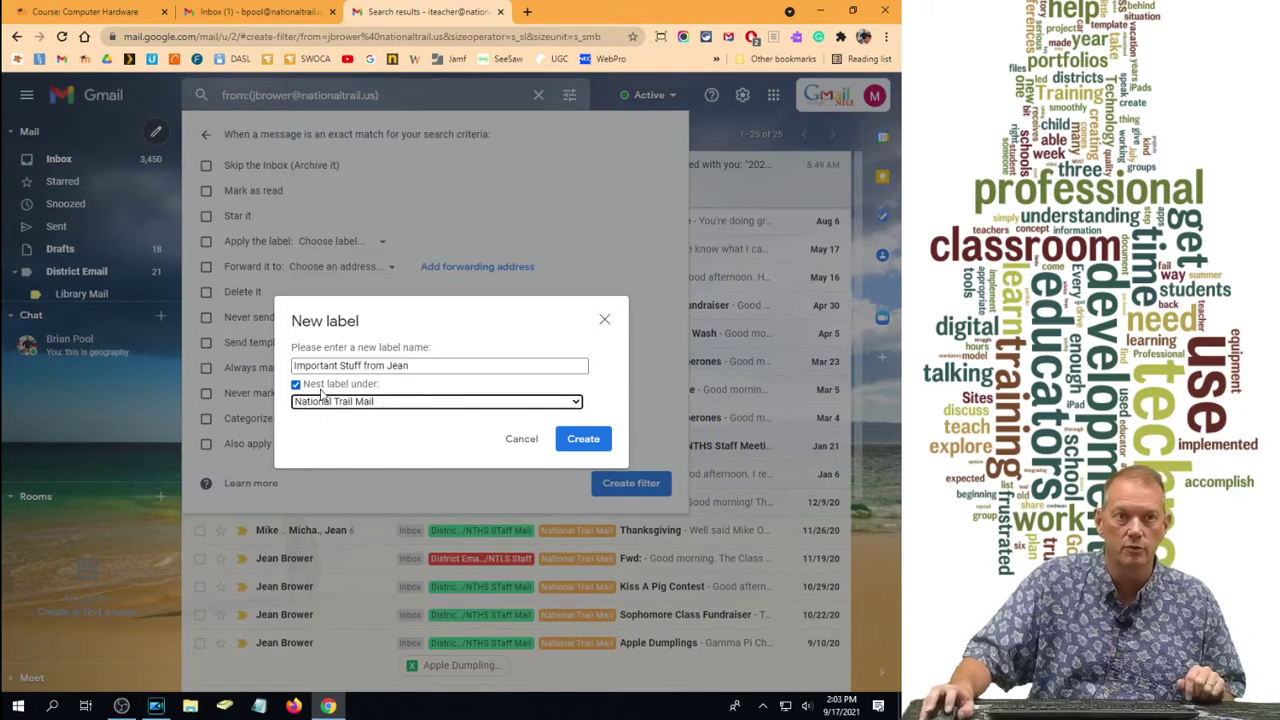
{"action": "left_click", "coordinate": [321, 390]}
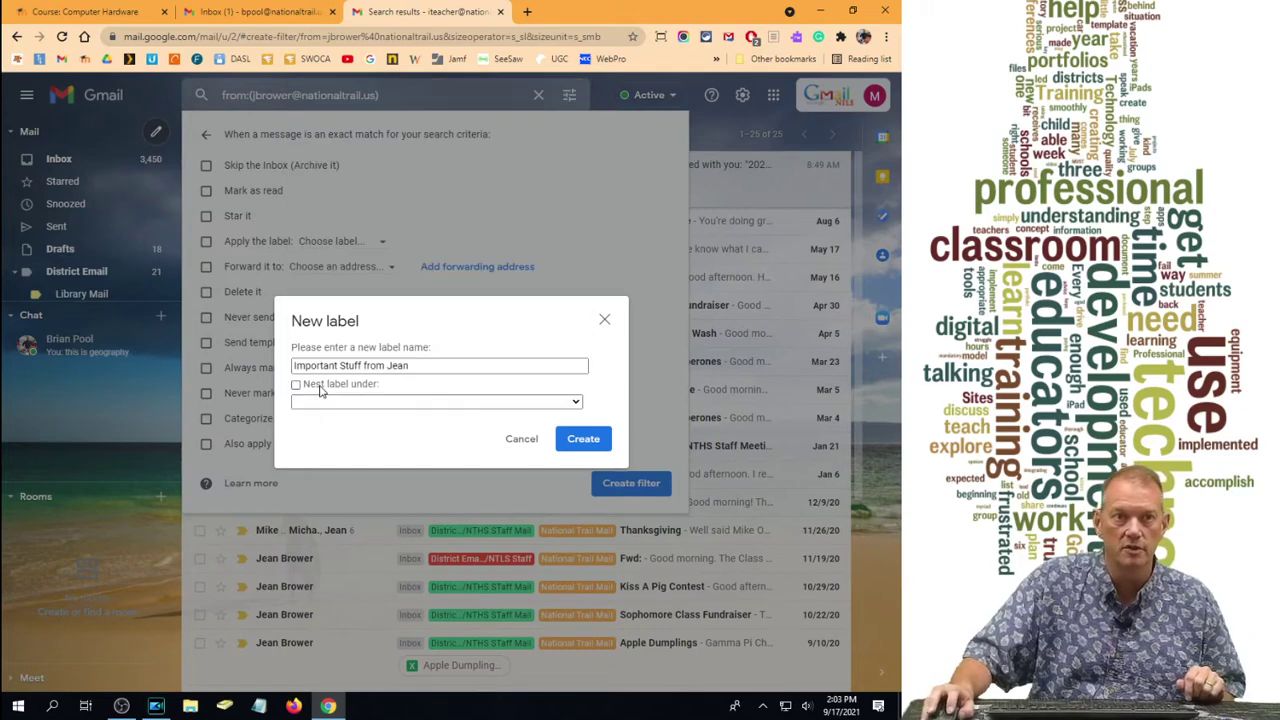
Create the unnested label and have the filter also apply to the existing matching conversations.
{"action": "left_click", "coordinate": [575, 437]}
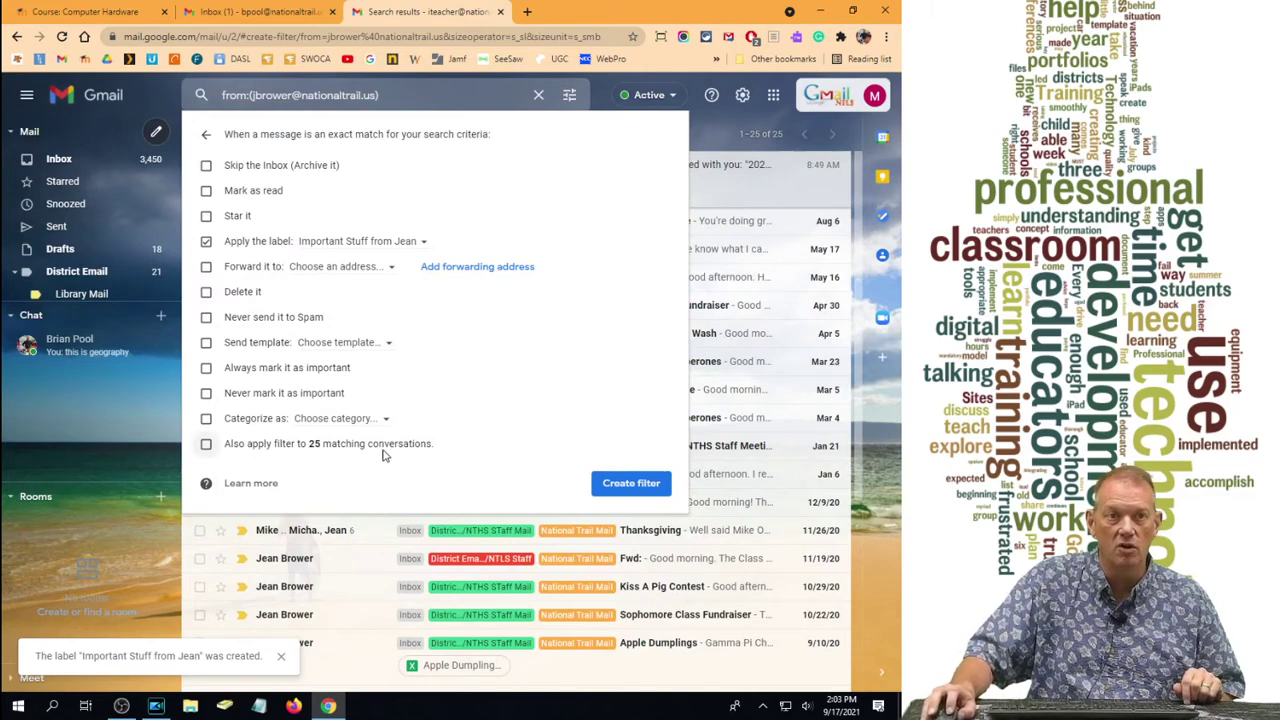
{"action": "left_click", "coordinate": [207, 447]}
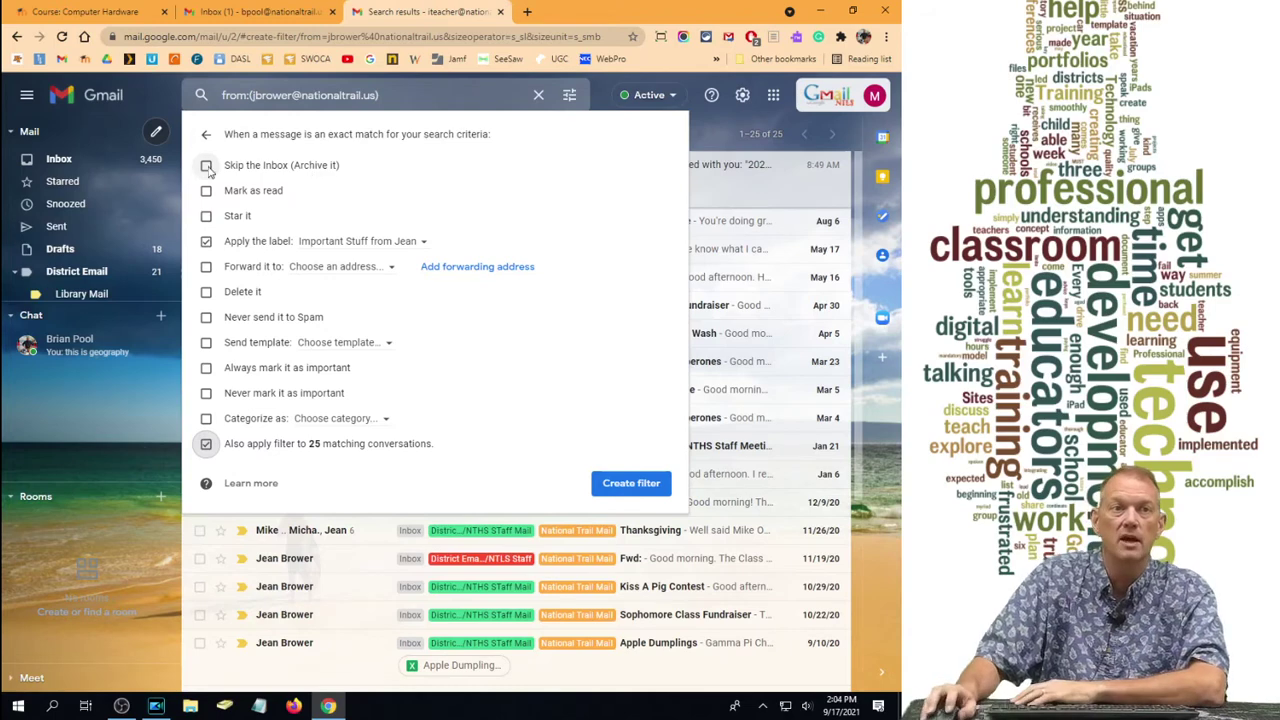
Try the filter's star and delete options, leaving both turned off.
{"action": "left_click", "coordinate": [206, 216]}
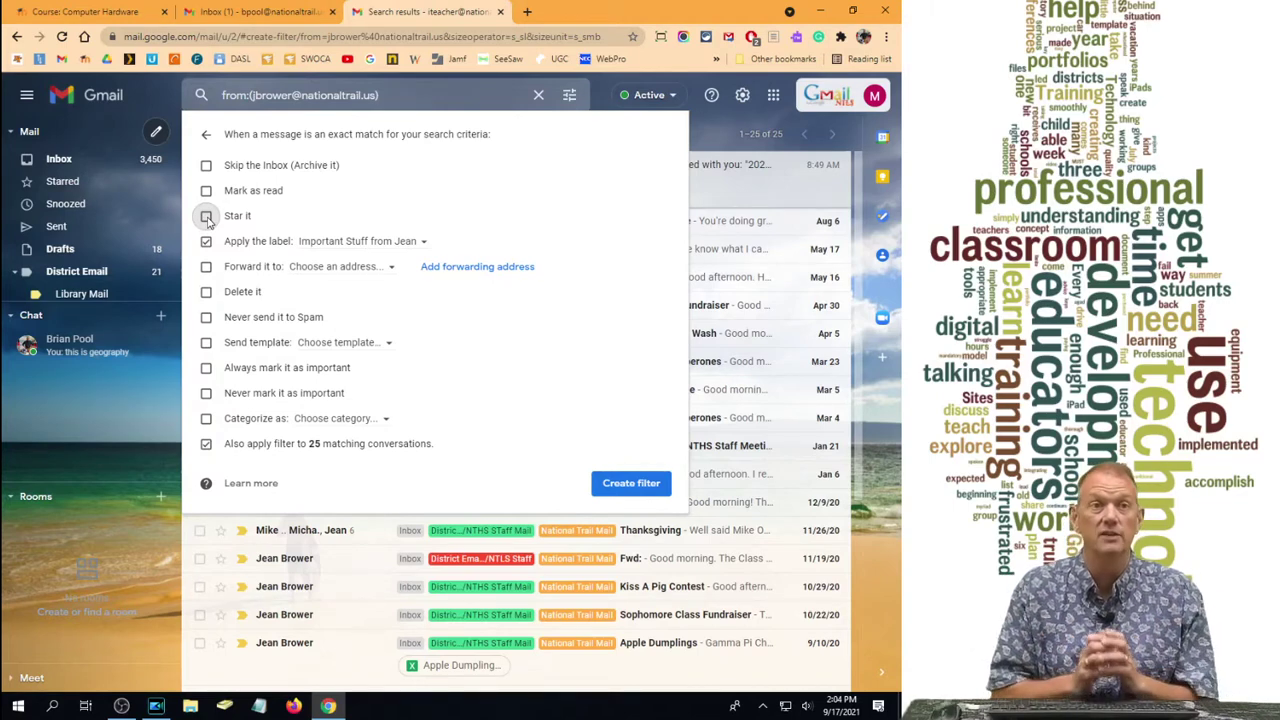
{"action": "left_click", "coordinate": [207, 293]}
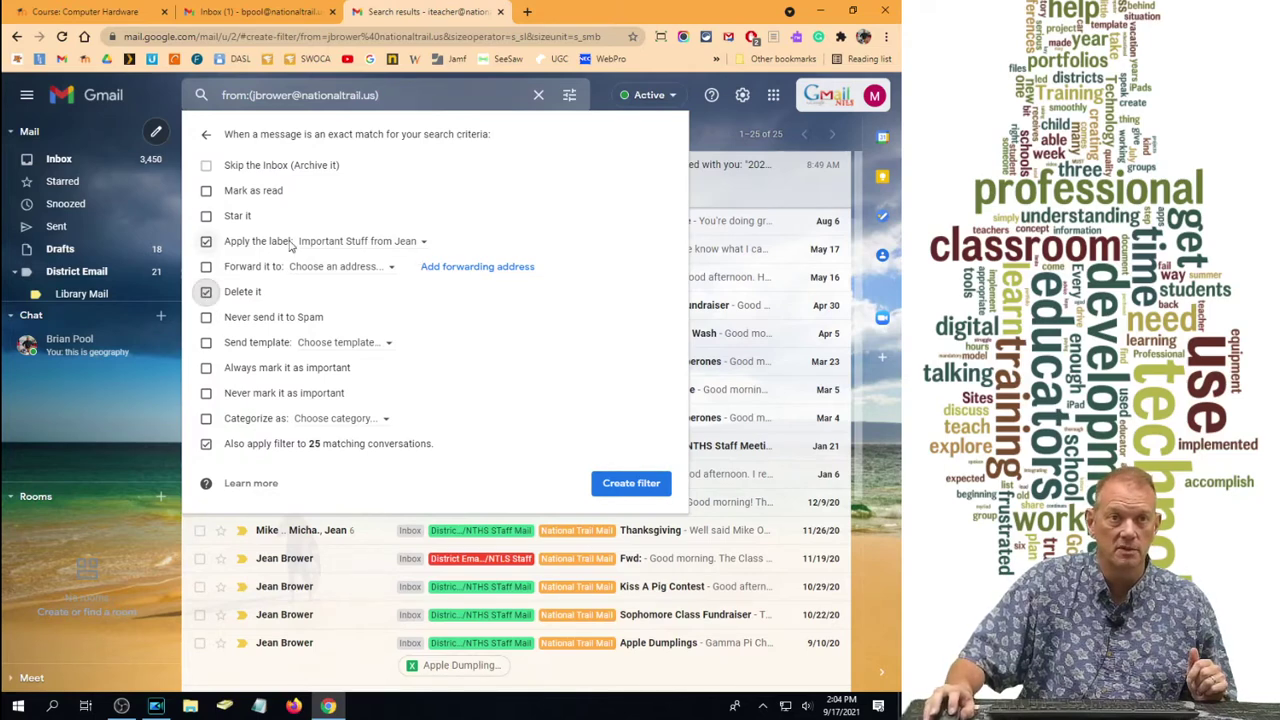
{"action": "left_click", "coordinate": [212, 293]}
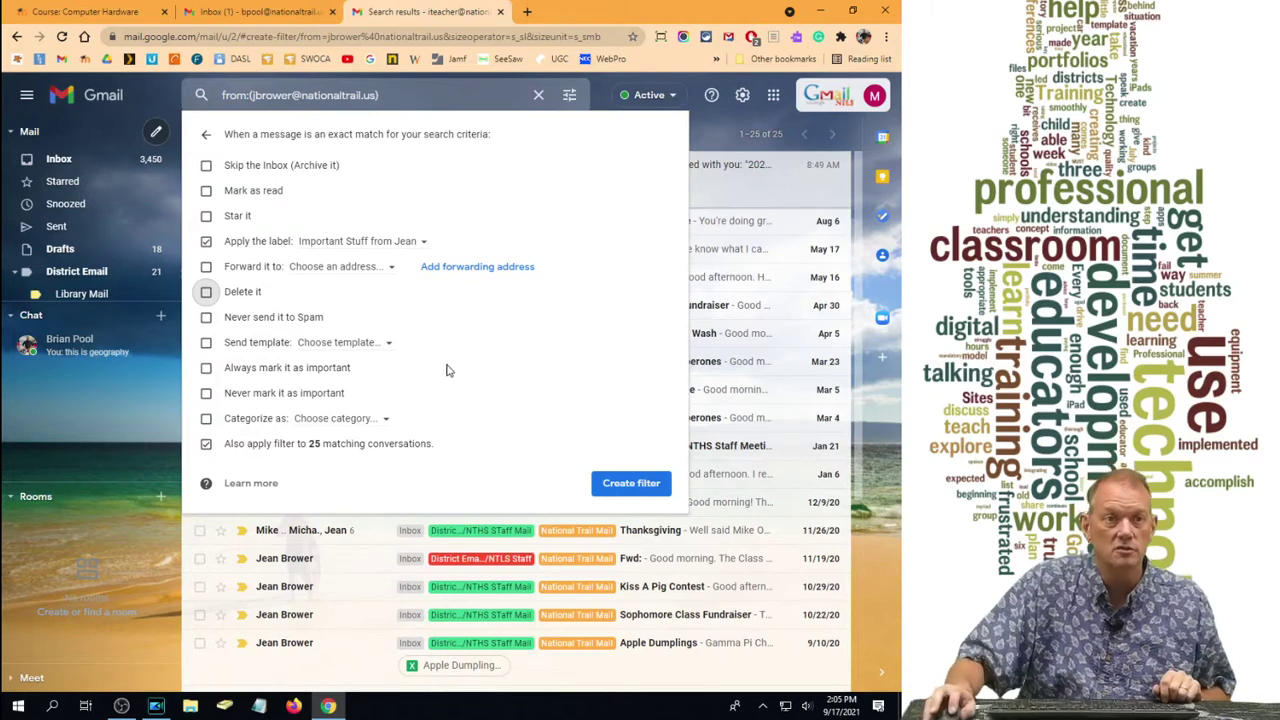
Set the filter to never send matching mail to Spam and to skip the inbox, and create the filter.
{"action": "left_click", "coordinate": [206, 317]}
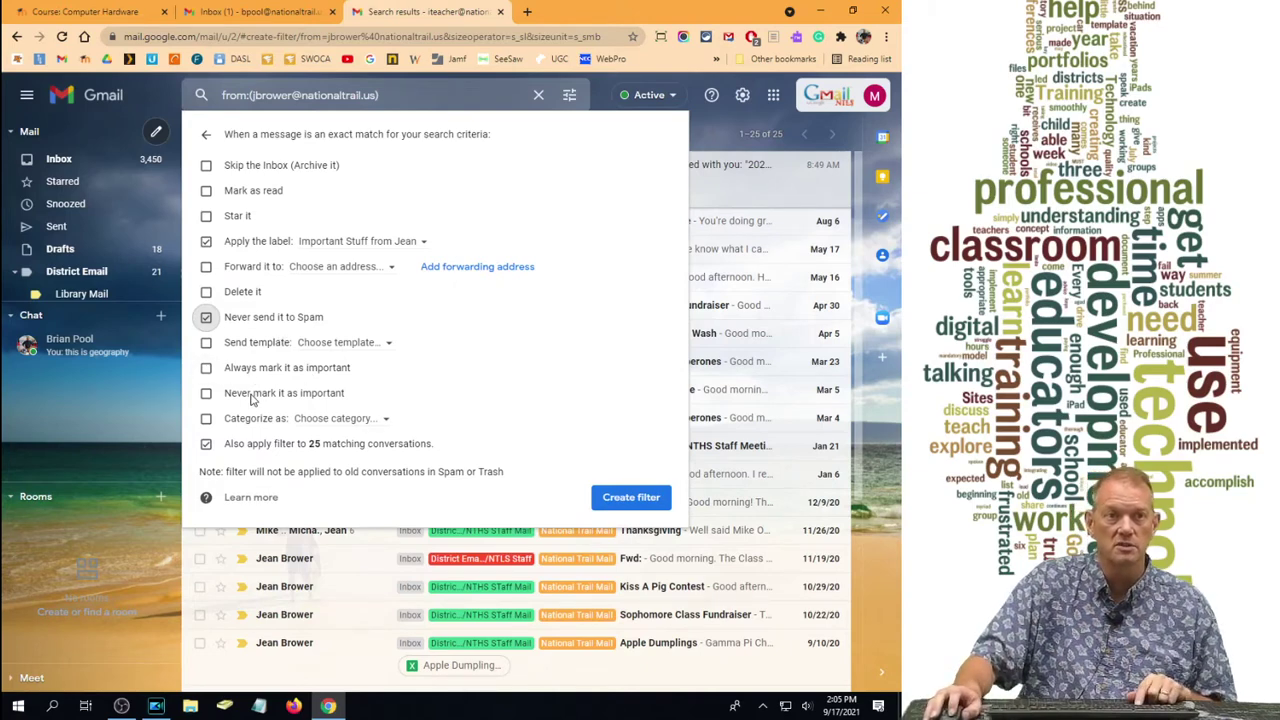
{"action": "left_click", "coordinate": [350, 424]}
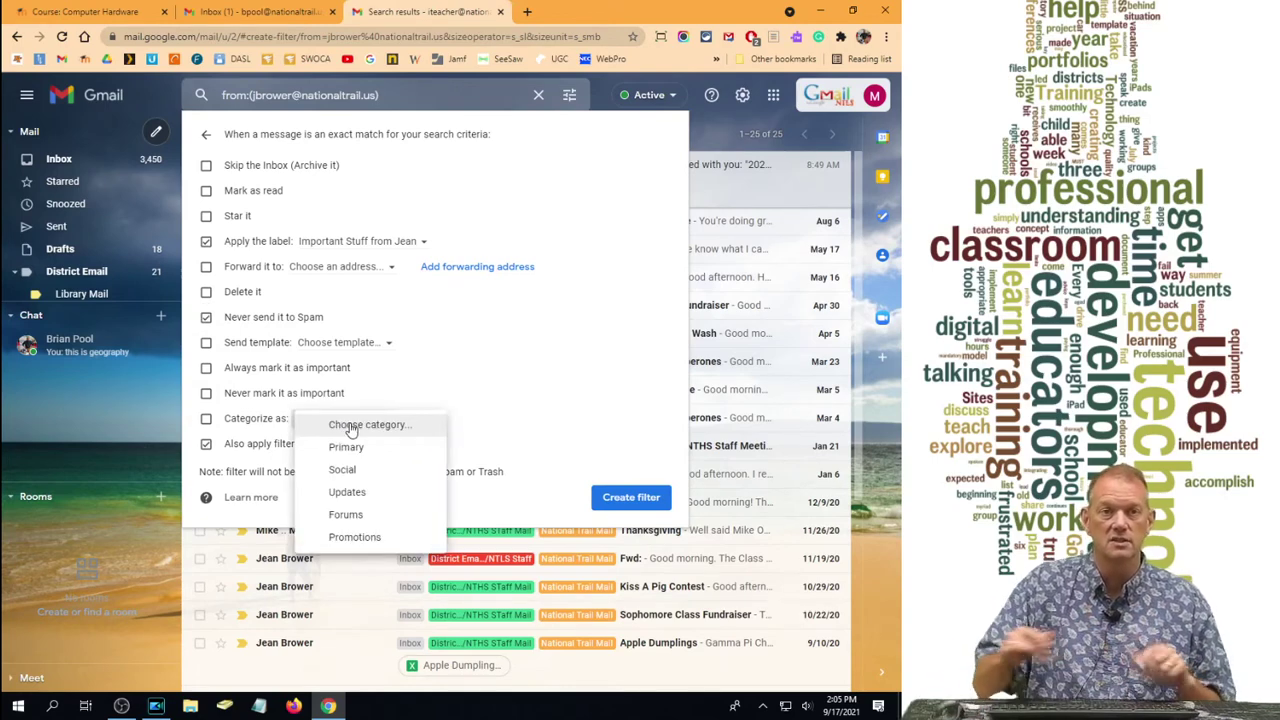
{"action": "left_click", "coordinate": [533, 375]}
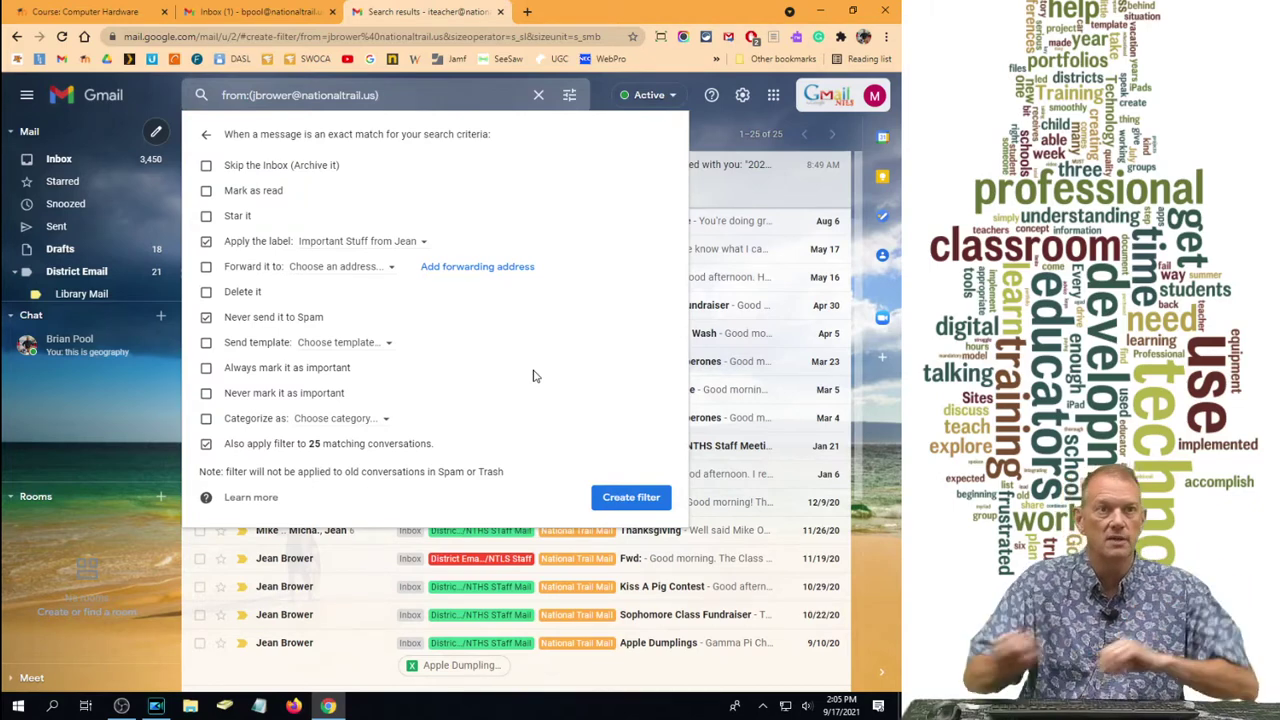
{"action": "left_click", "coordinate": [206, 165]}
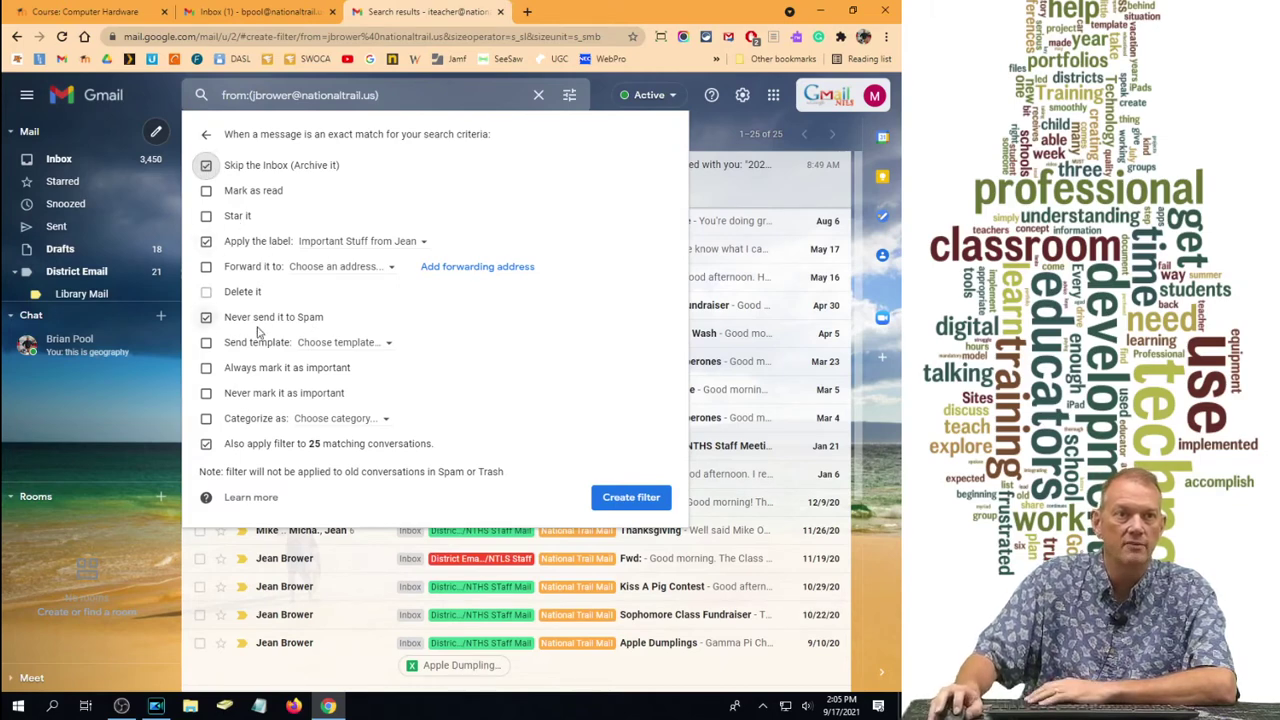
{"action": "left_click", "coordinate": [630, 500]}
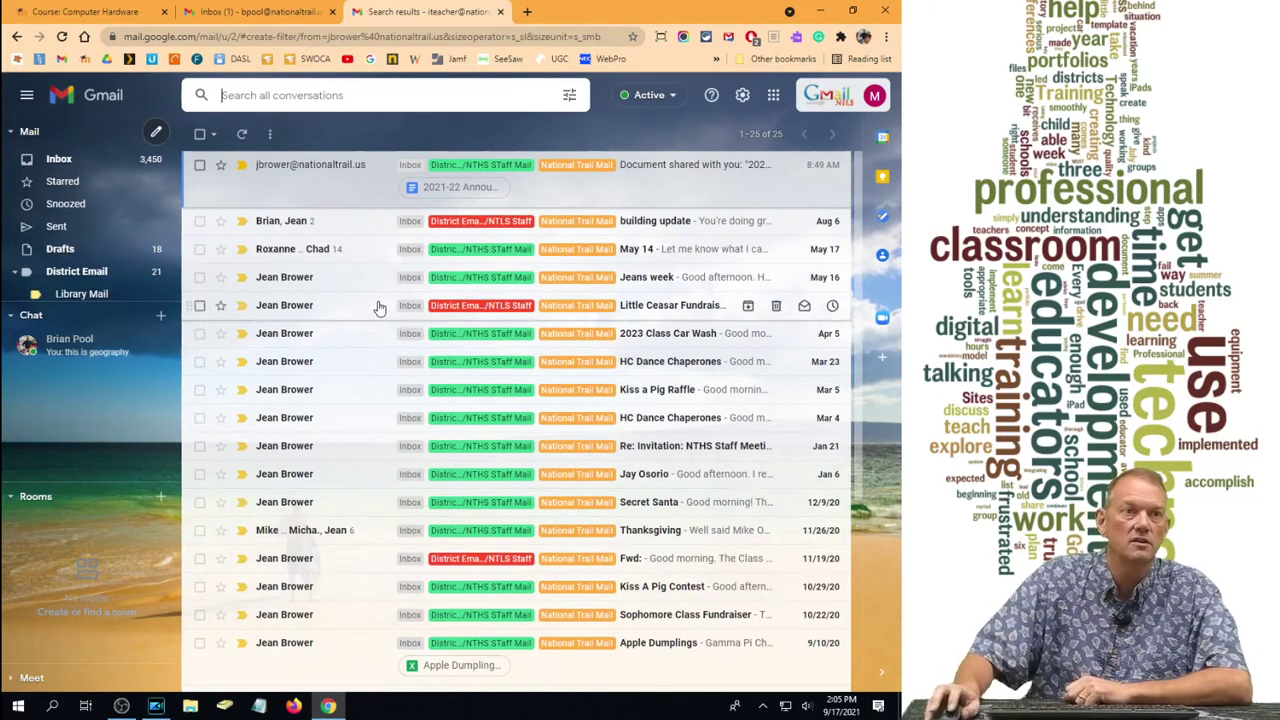
Open the new label for the filtered sender's important mail and look through all the conversations filed under it.
{"action": "scroll", "coordinate": [86, 212], "scroll_direction": "down", "scroll_amount": 3}
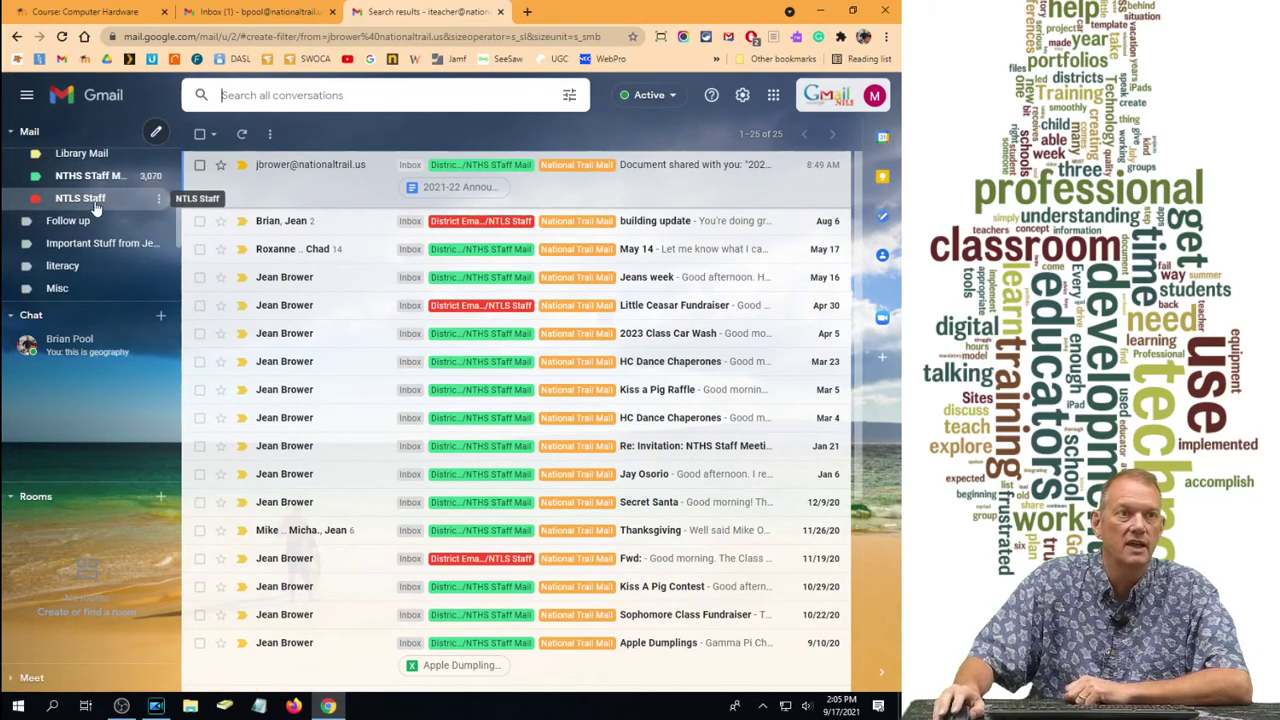
{"action": "left_click", "coordinate": [88, 247]}
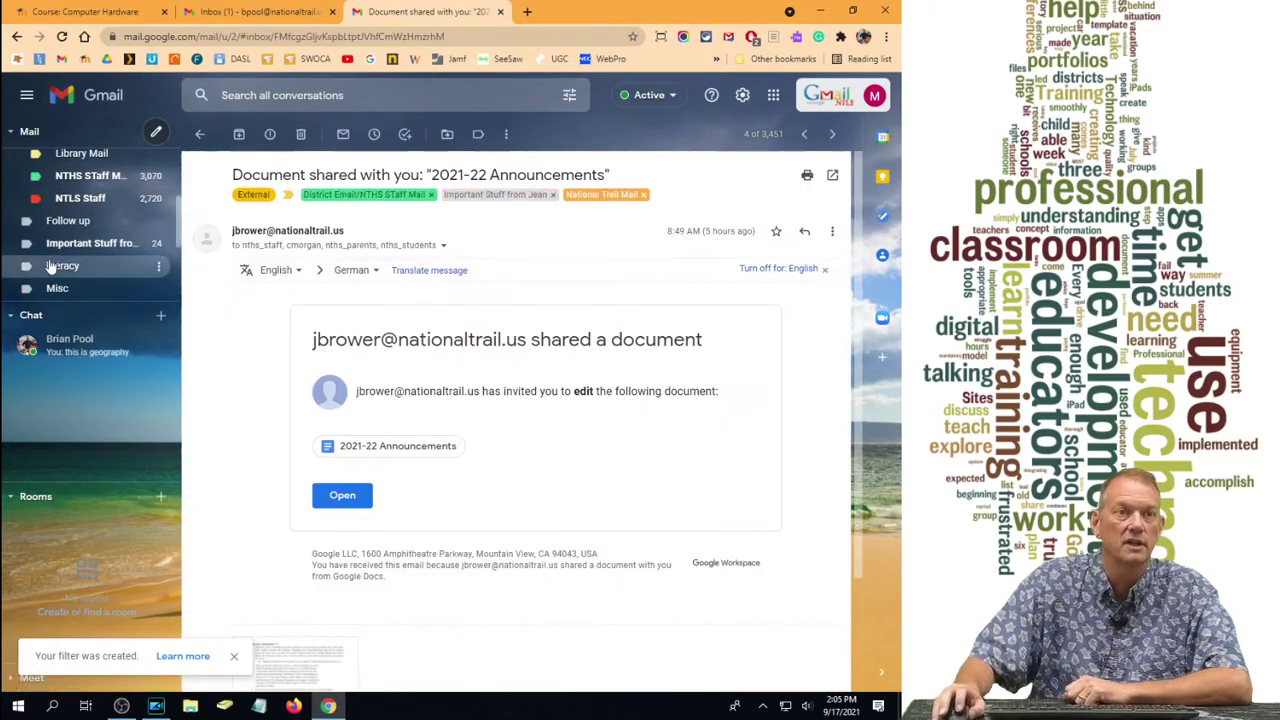
{"action": "left_click", "coordinate": [88, 243]}
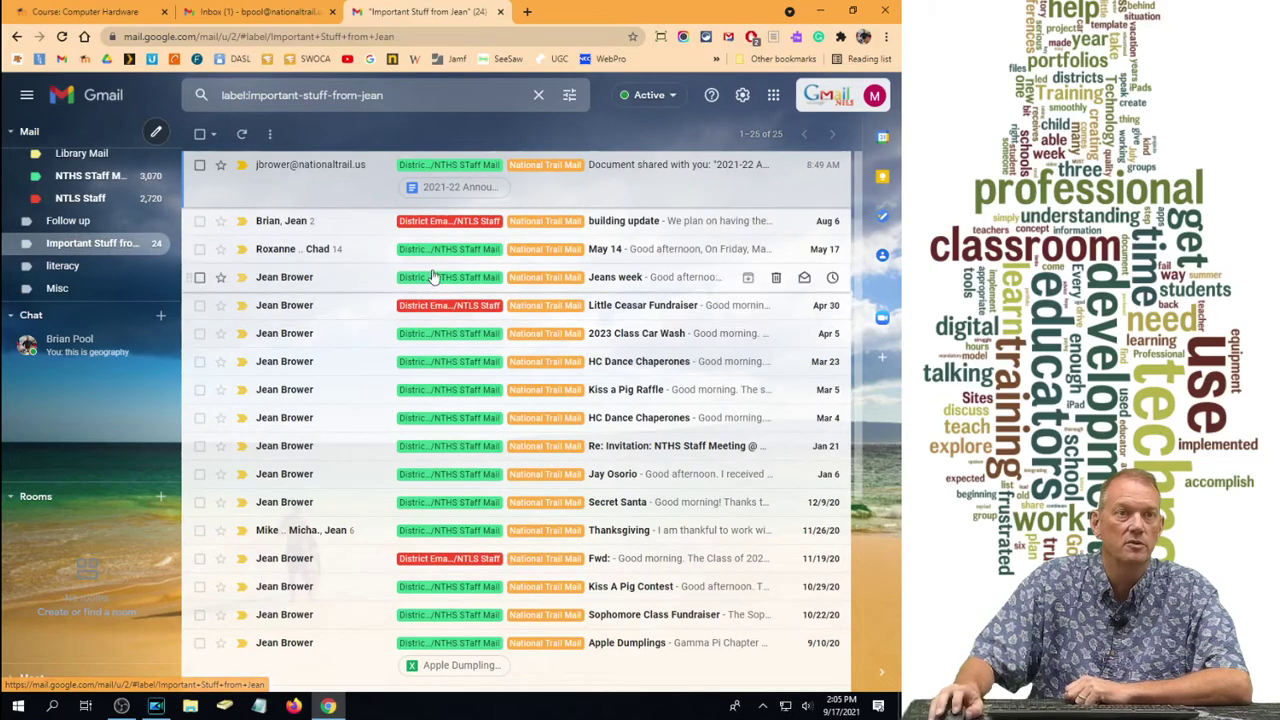
{"action": "scroll", "coordinate": [440, 290], "scroll_direction": "down", "scroll_amount": 3}
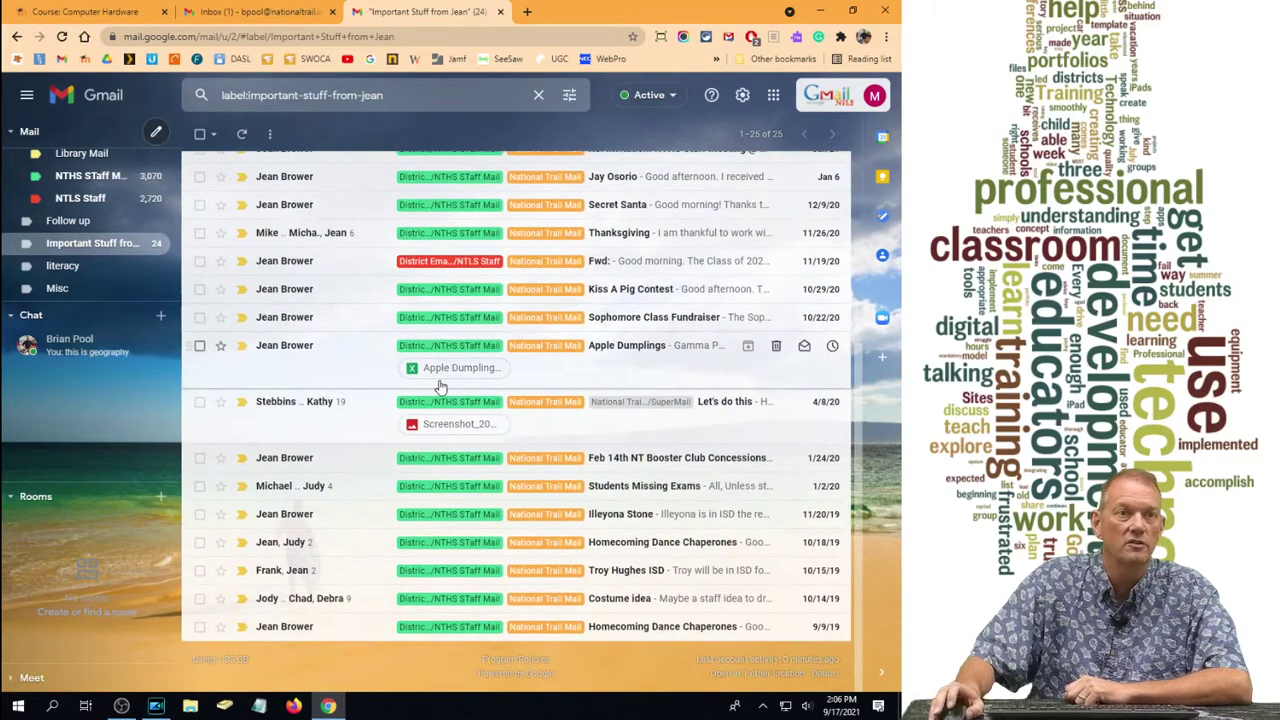
{"action": "scroll", "coordinate": [438, 383], "scroll_direction": "up", "scroll_amount": 3}
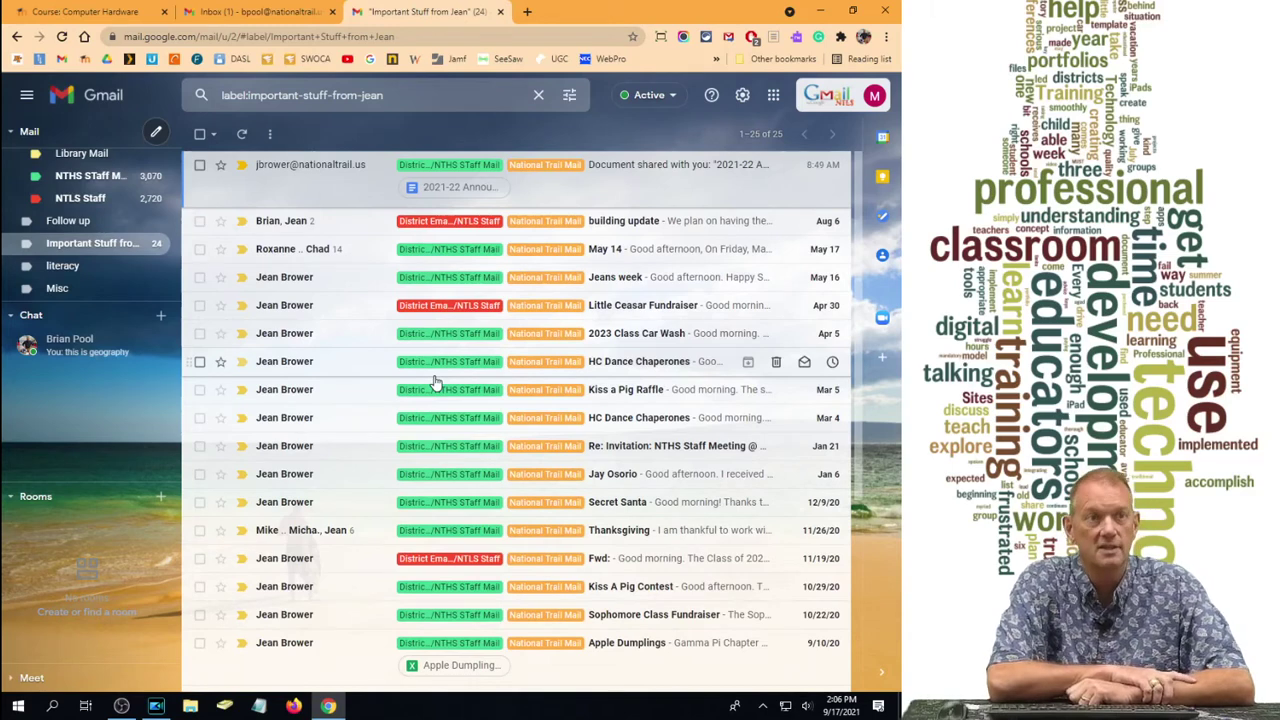
Check the inbox for the filtered sender's mail, and return to the new label's conversation list.
{"action": "left_click", "coordinate": [30, 131]}
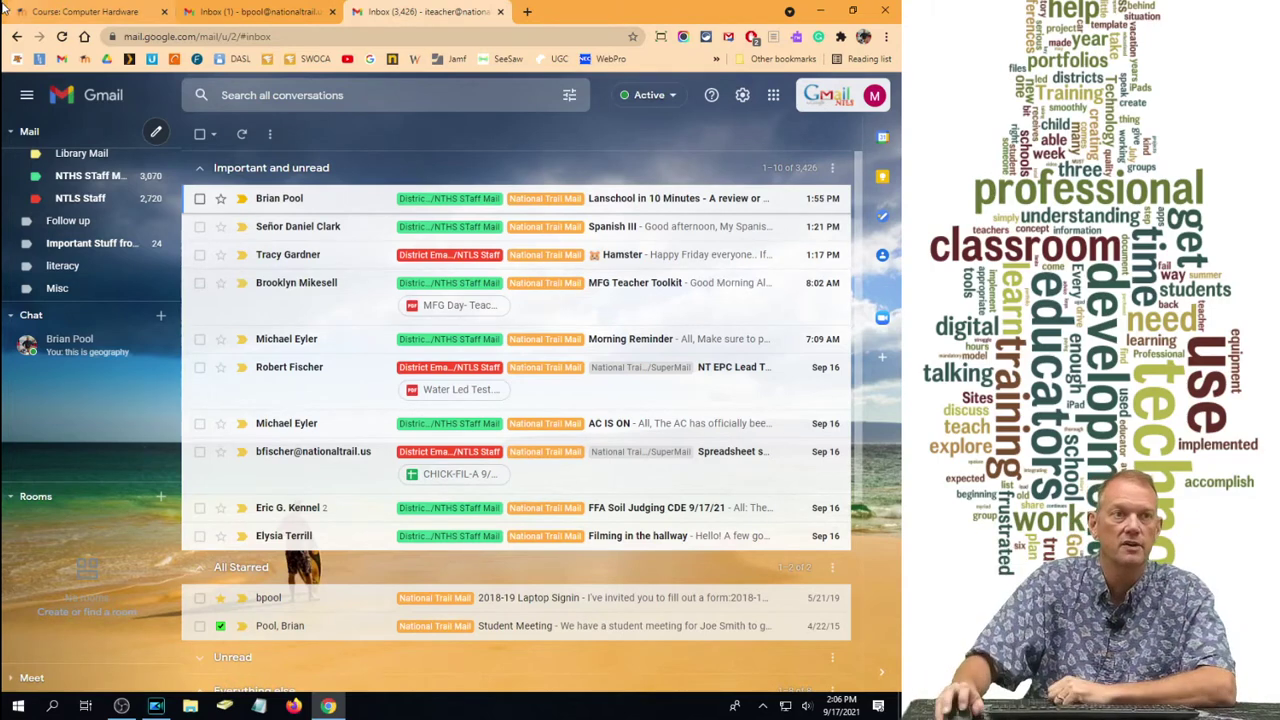
{"action": "left_click", "coordinate": [92, 245]}
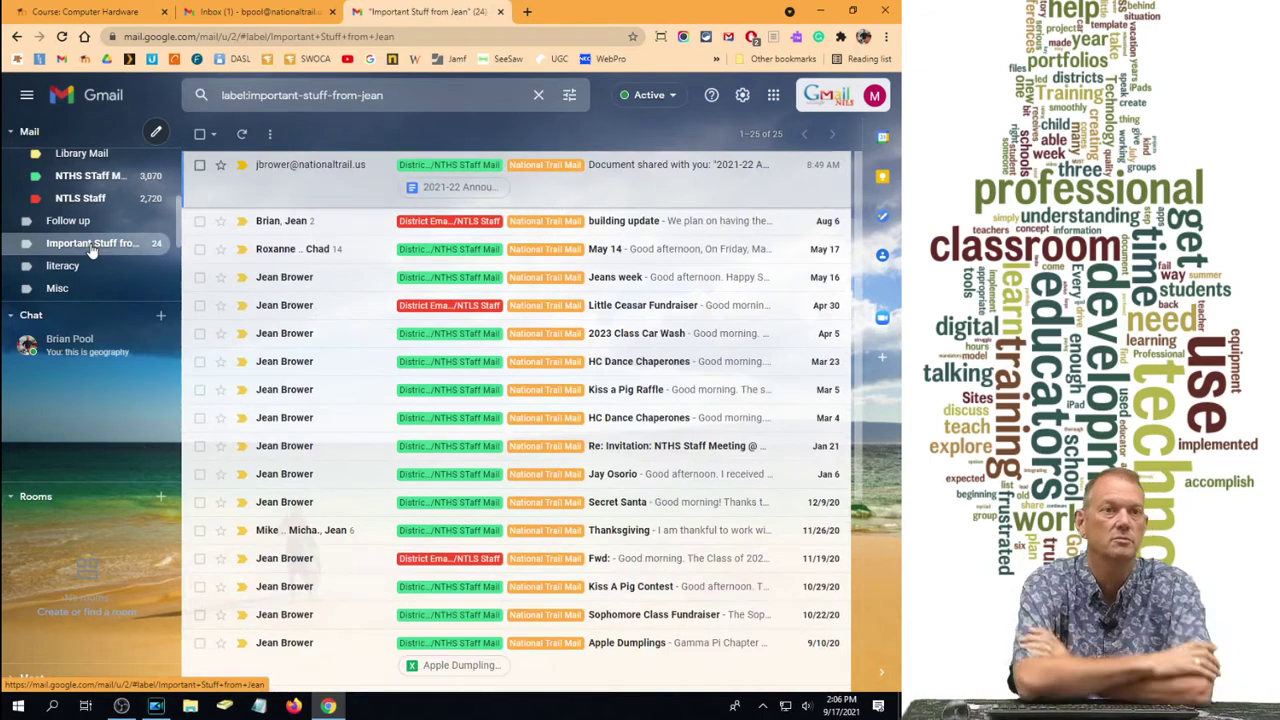